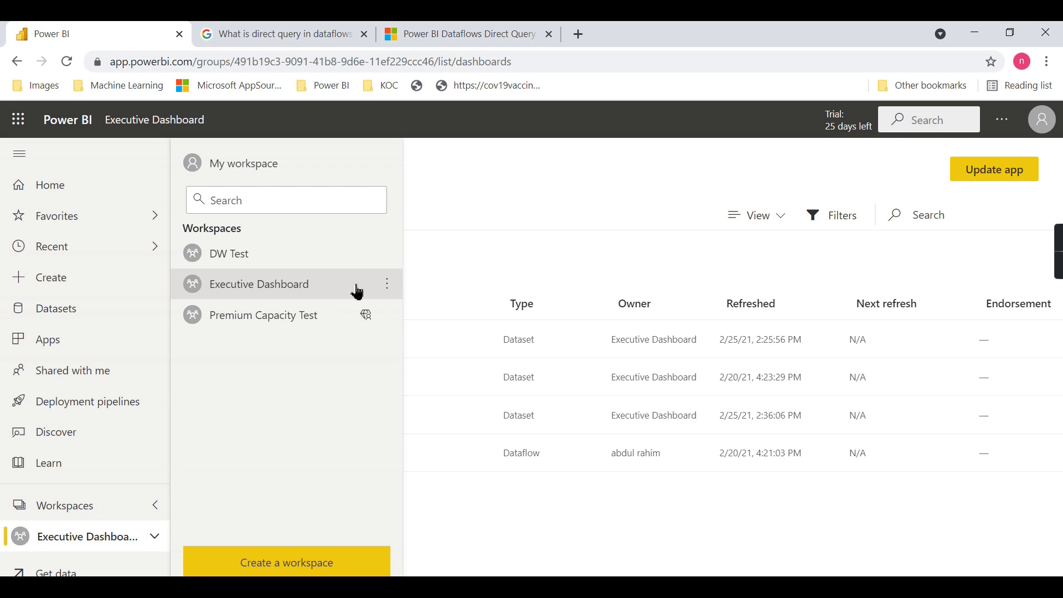
- Open the Premium Capacity Test workspace, return to Executive Dashboard, and check the signed-in account's licence type
click(255, 319)
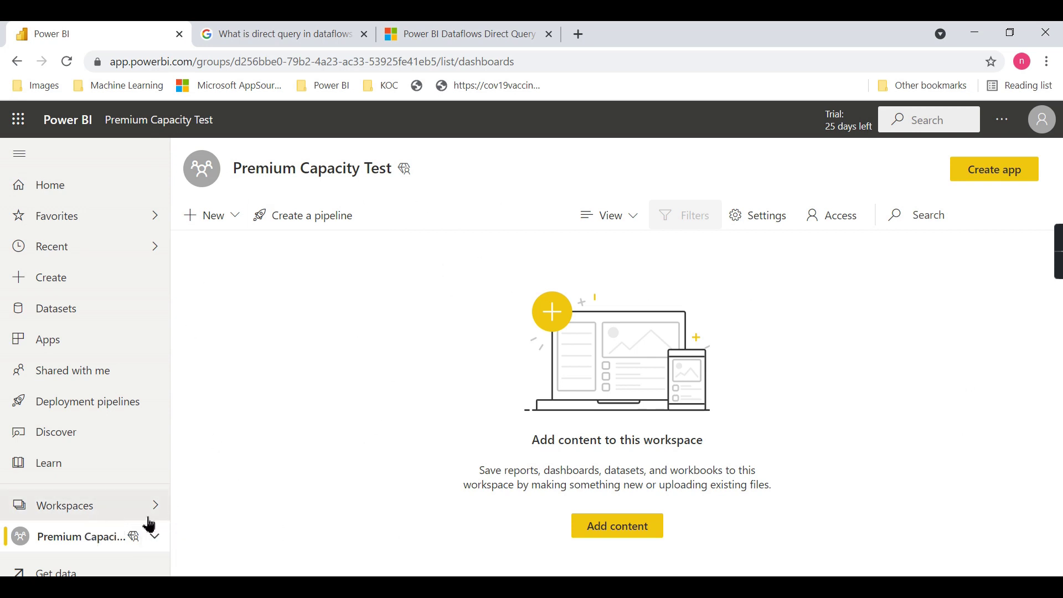
click(106, 514)
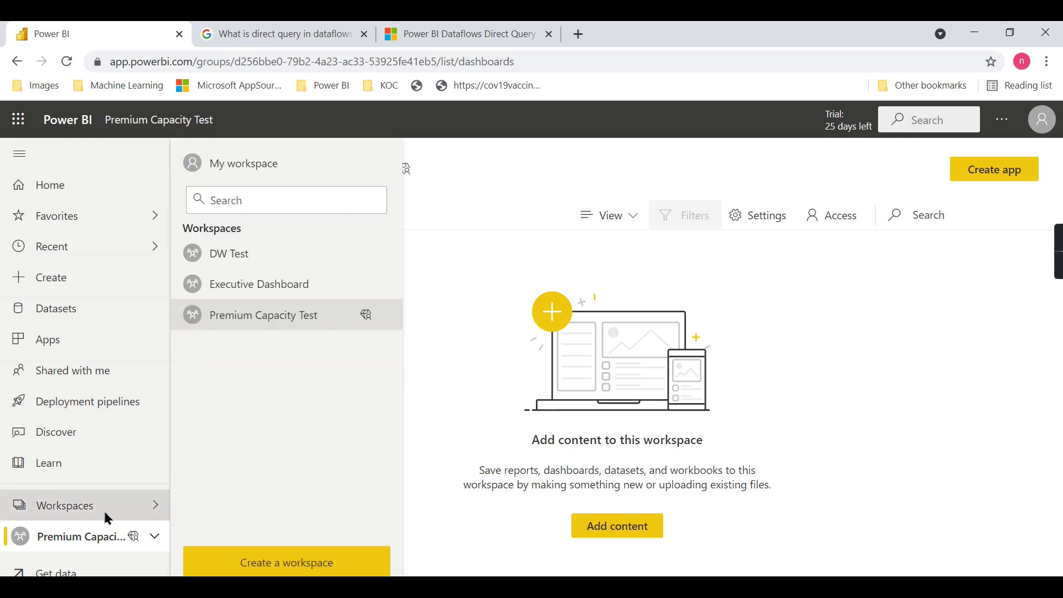
click(265, 288)
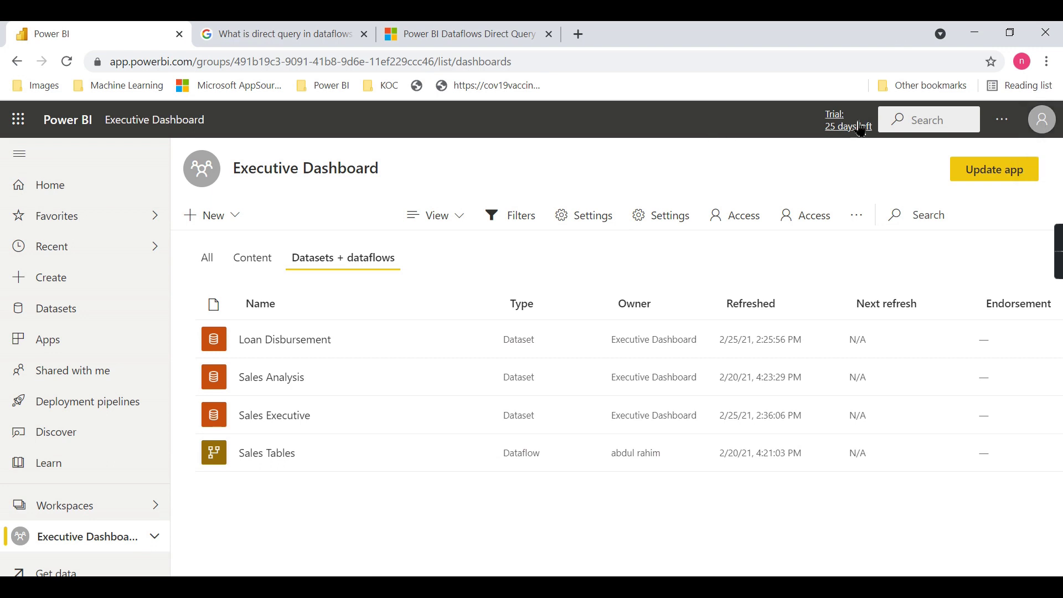
click(1041, 133)
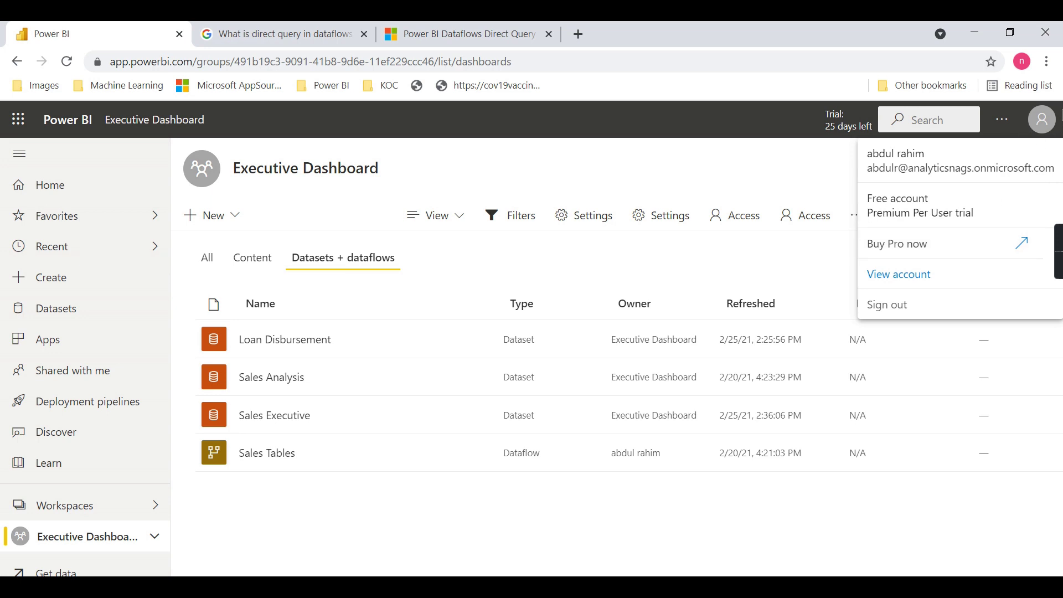
click(1037, 126)
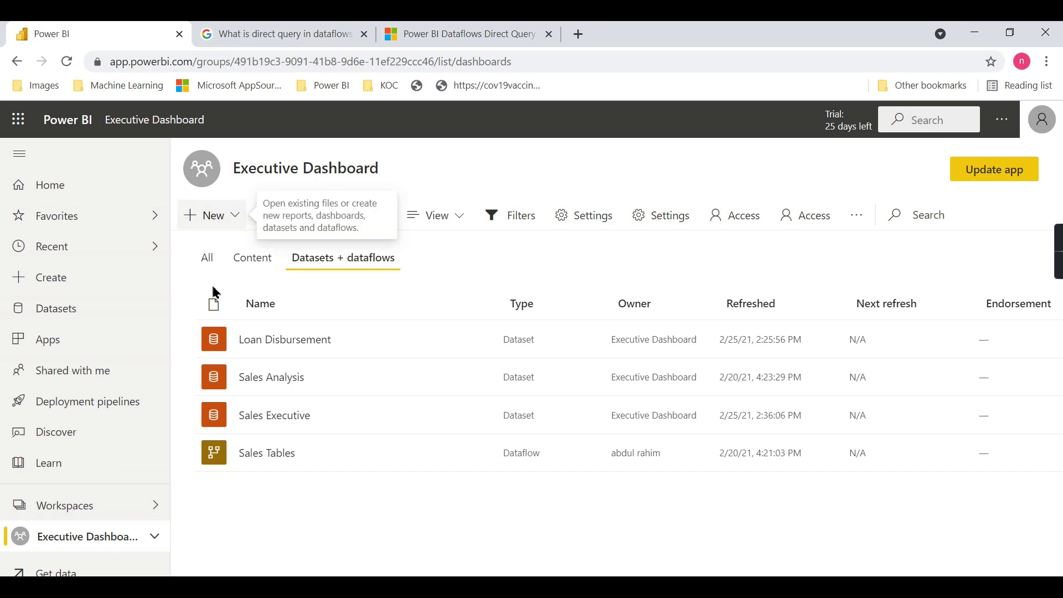
- Start a new dataflow with linked tables in the Executive Dashboard workspace, connecting with the signed-in organizational account and no gateway
click(72, 514)
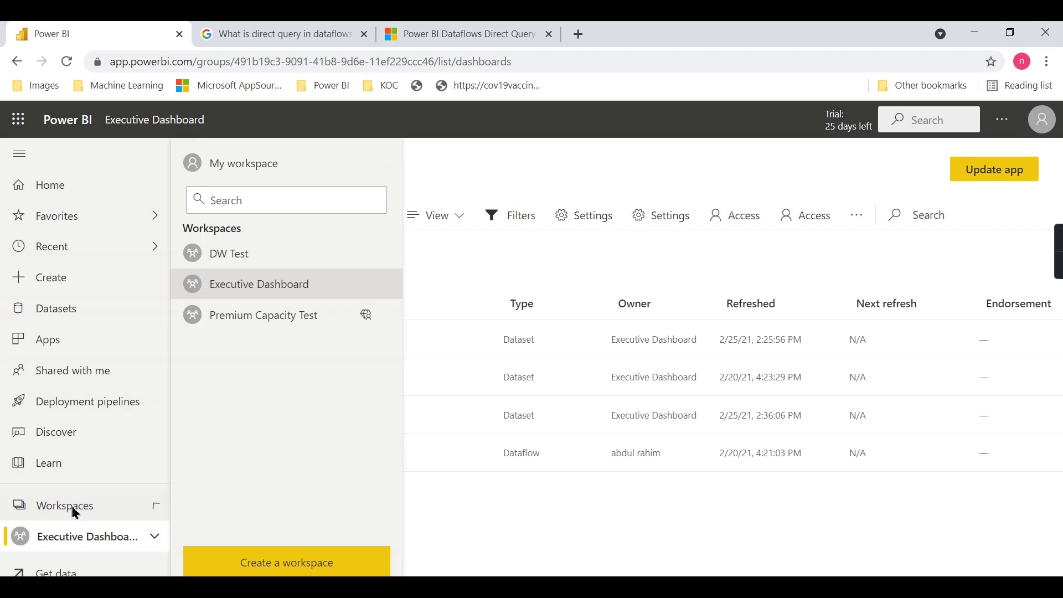
click(287, 287)
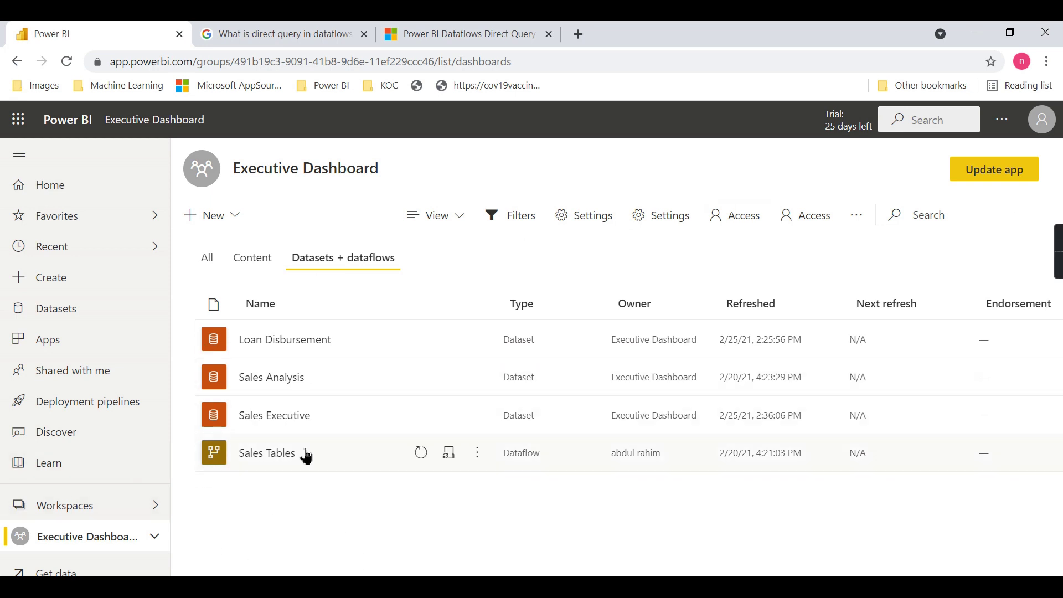
click(238, 223)
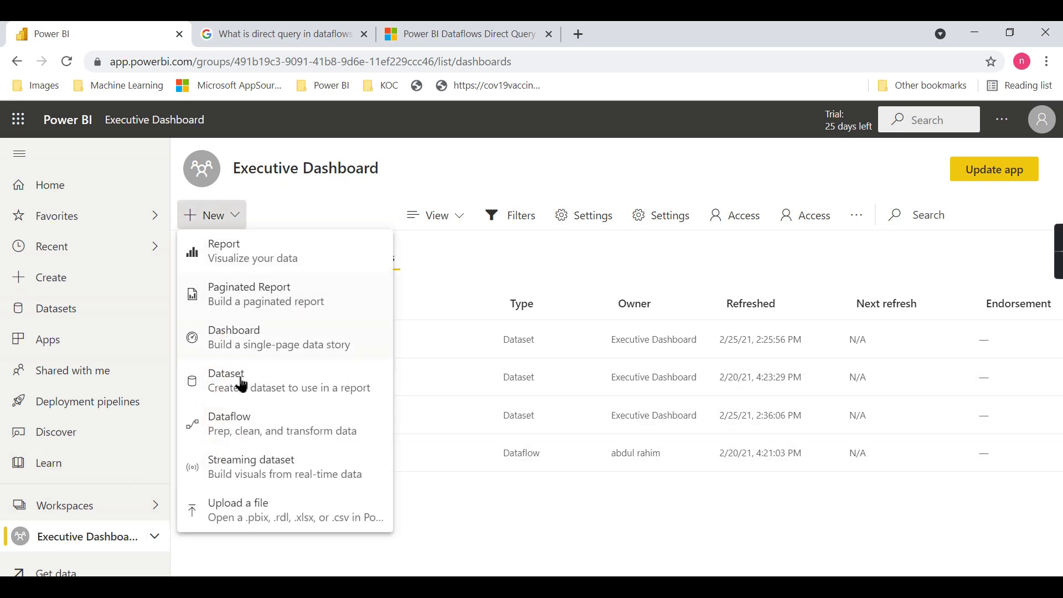
click(236, 429)
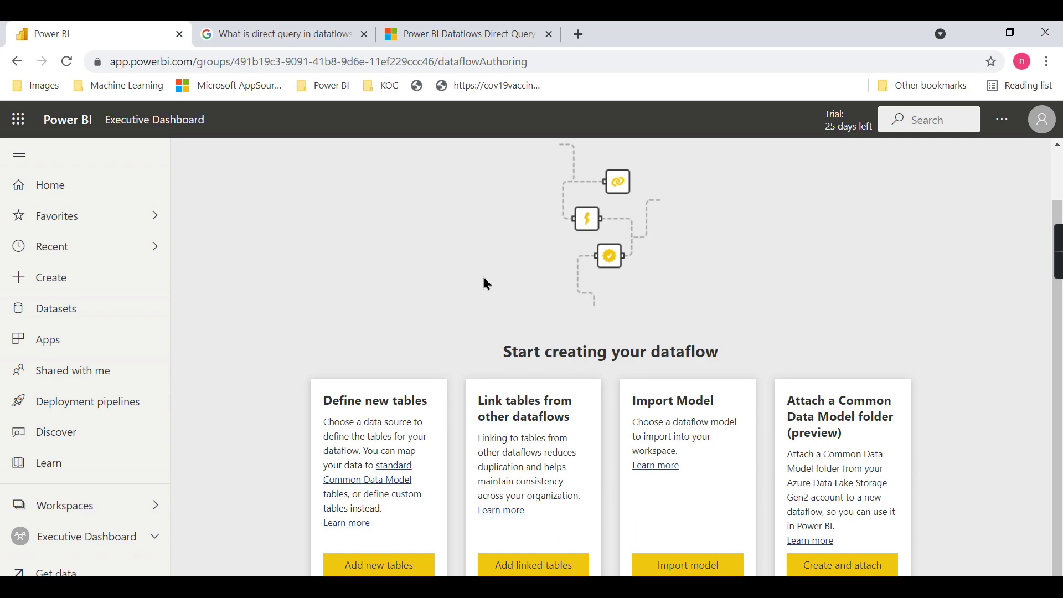
click(533, 565)
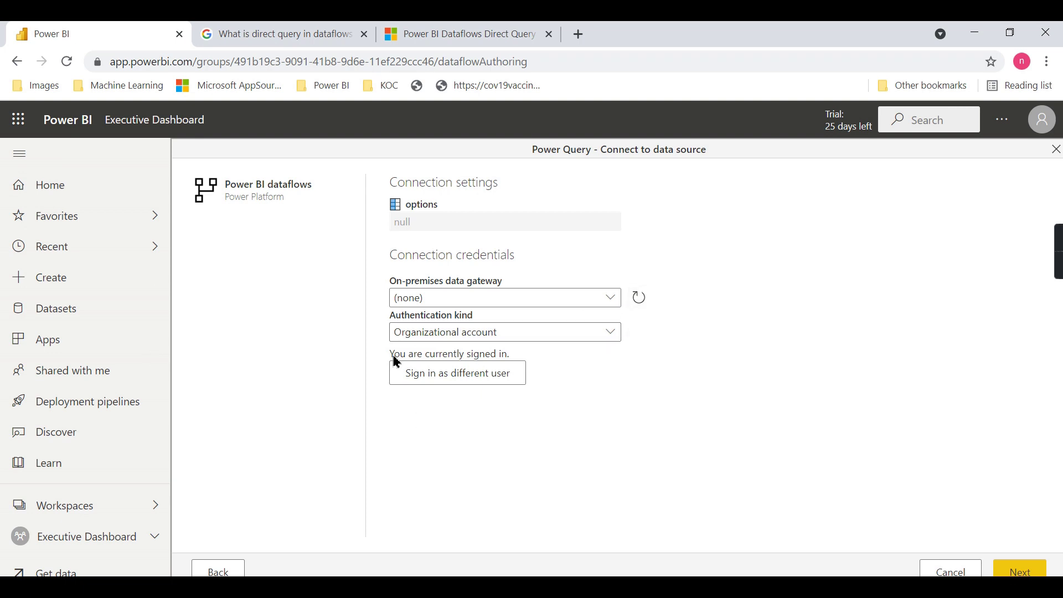
click(1017, 570)
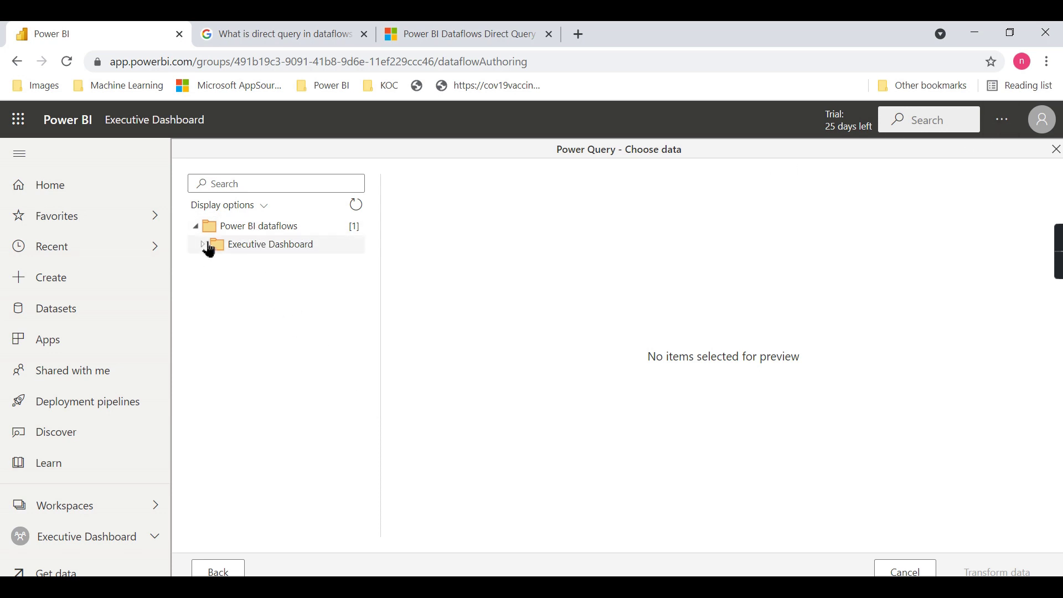
- Load the Sales table from Executive Dashboard's Sales Tables dataflow into the query editor
click(269, 244)
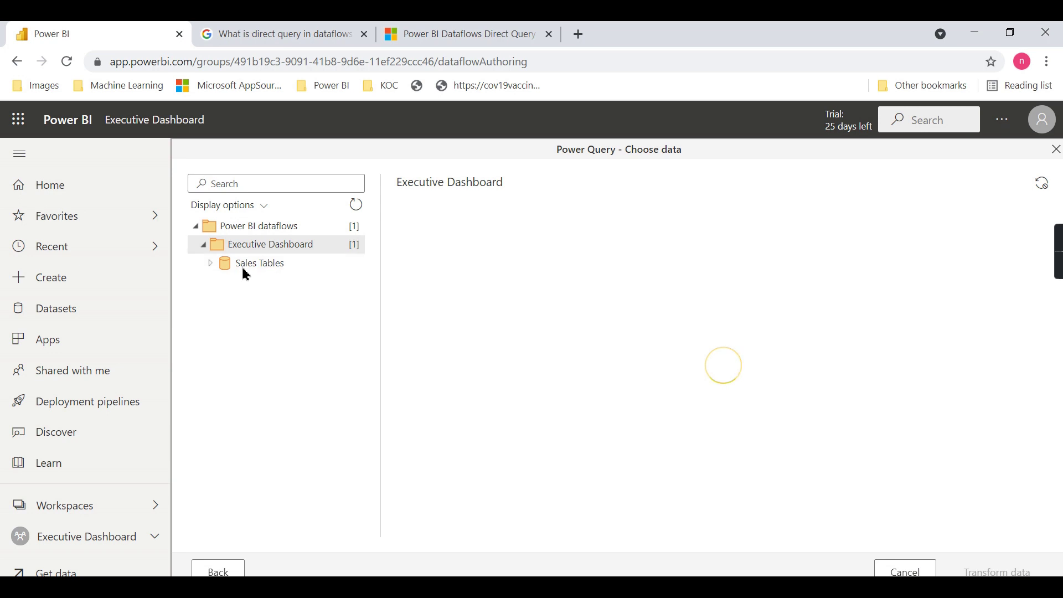
click(219, 266)
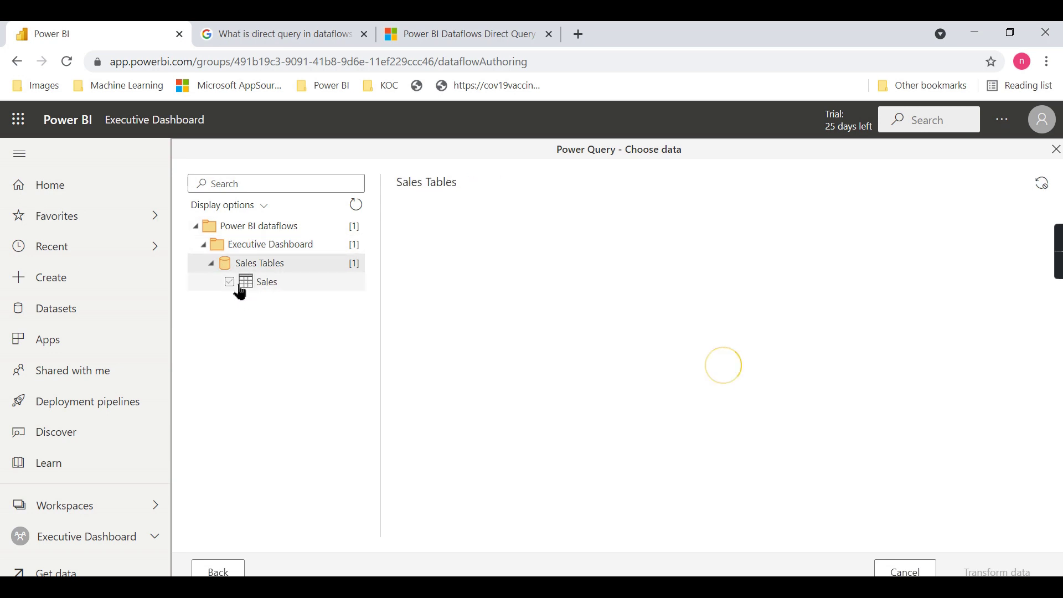
click(235, 288)
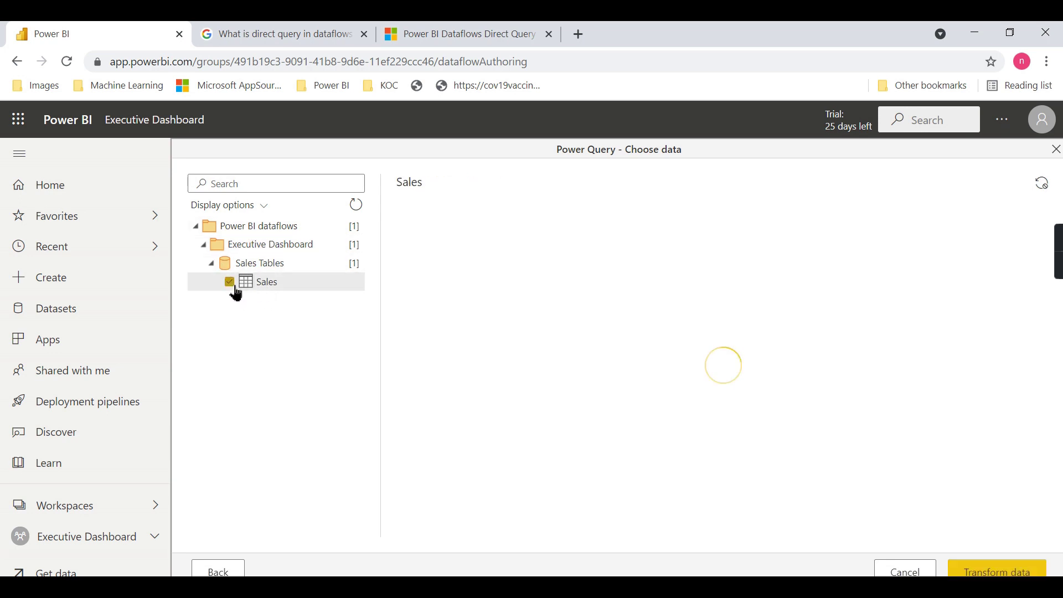
click(989, 570)
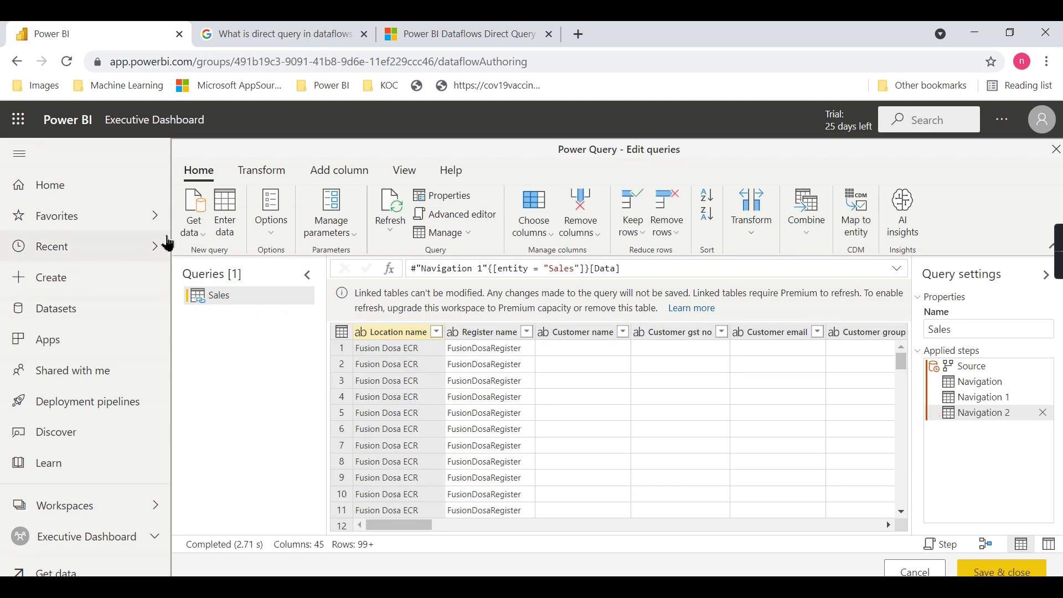
- Switch to the PowerPoint presentation "V12 Difference Between is Datasets and Dataflows" to examine the Dataflows diagram, and return to Power BI
mouse_move(1056, 252)
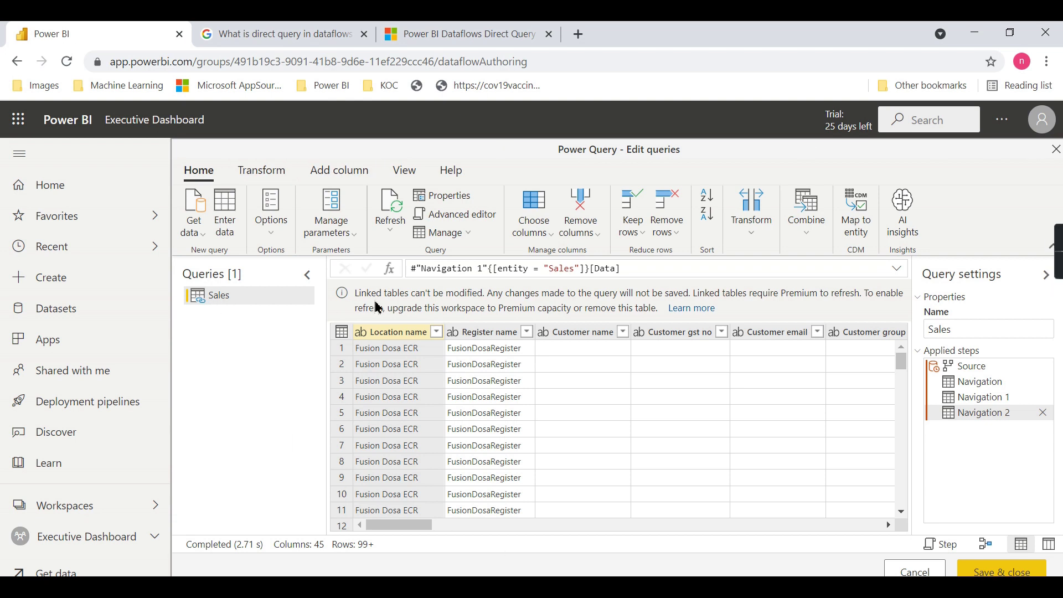
click(540, 508)
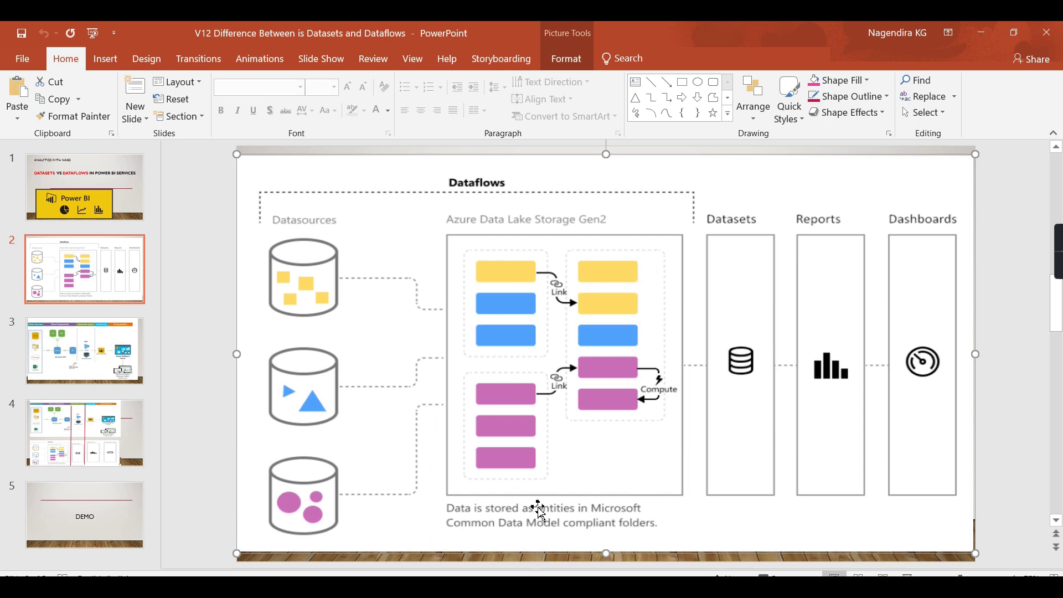
mouse_move(586, 576)
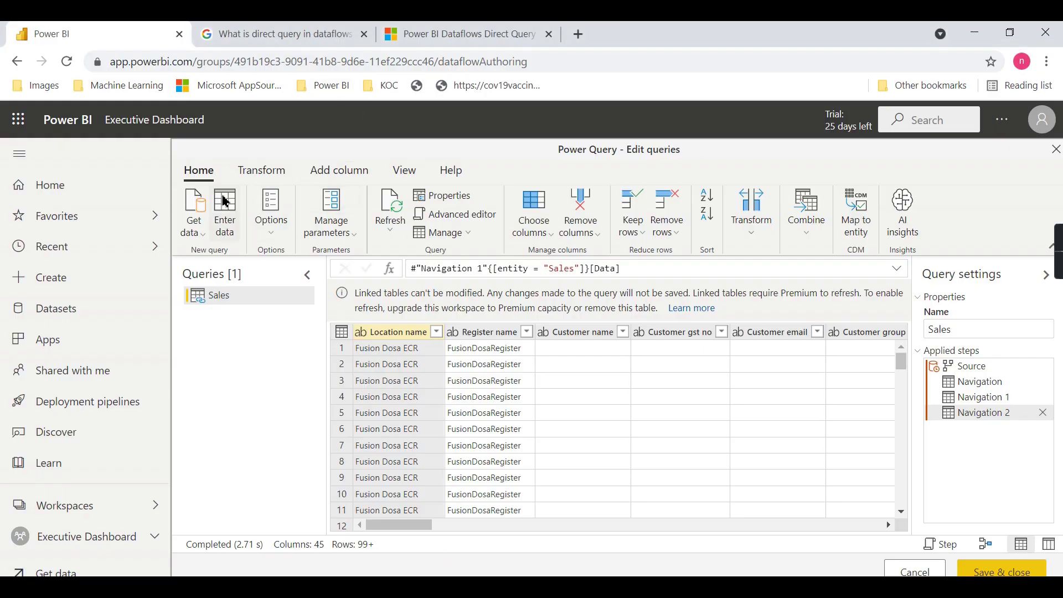
- Create a manually entered table with a ProductInfo column containing the rows Jeans and Shirt
click(225, 201)
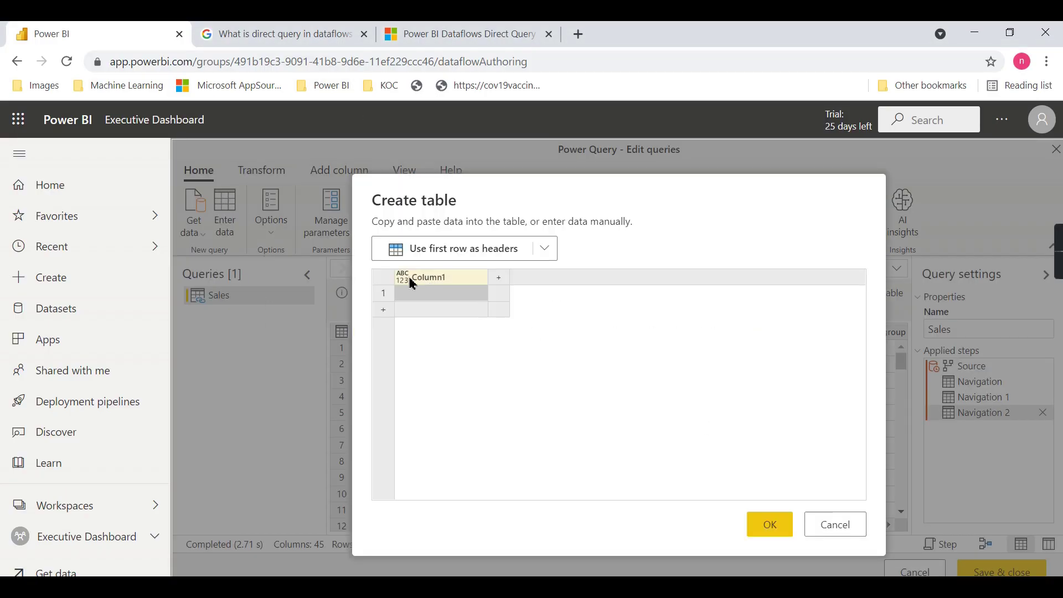
double_click(437, 283)
text(ProductInfo)
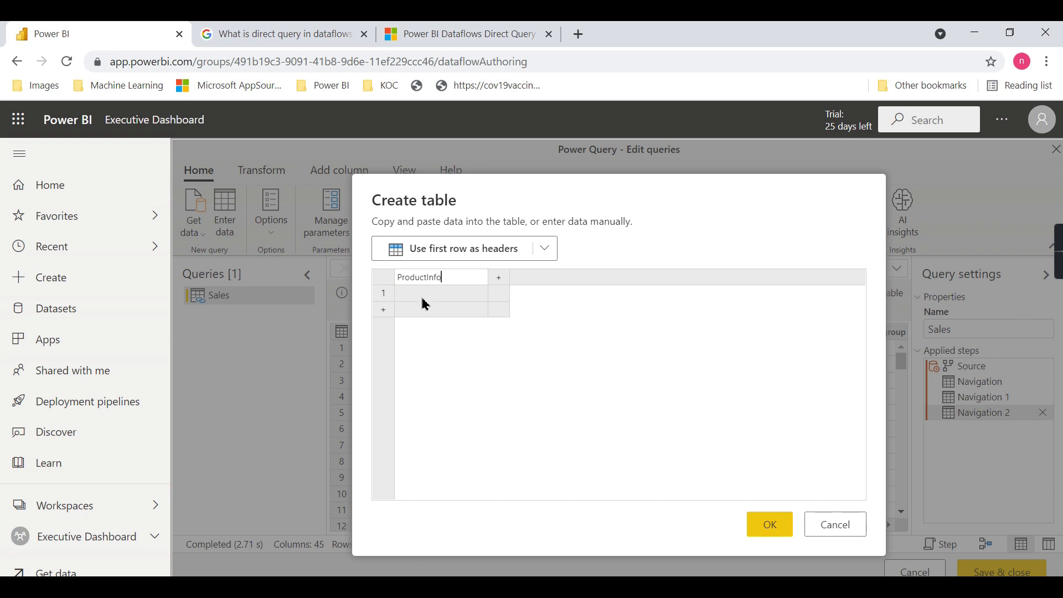
click(470, 294)
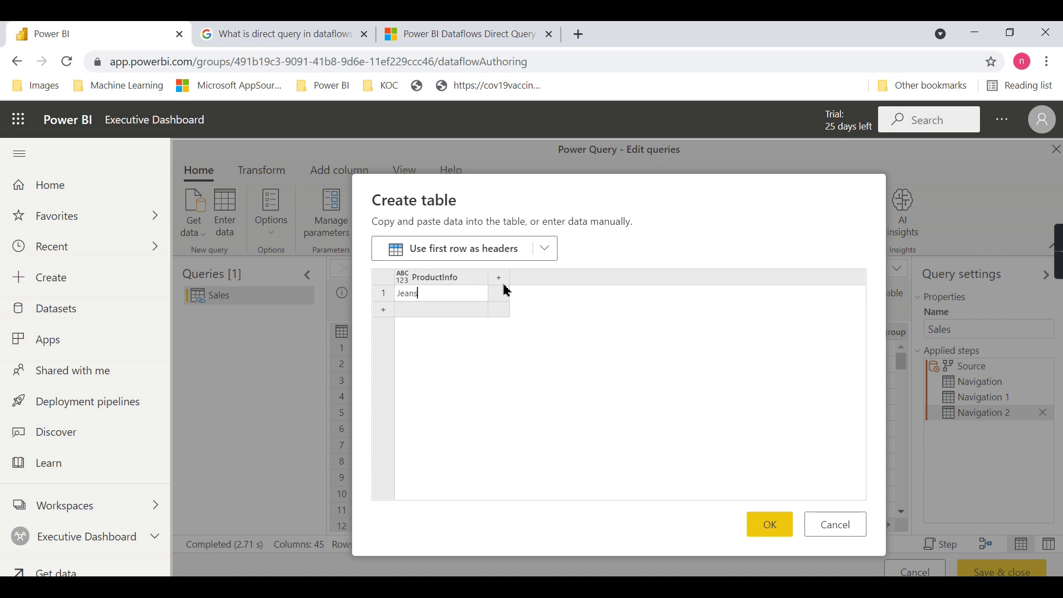
click(430, 309)
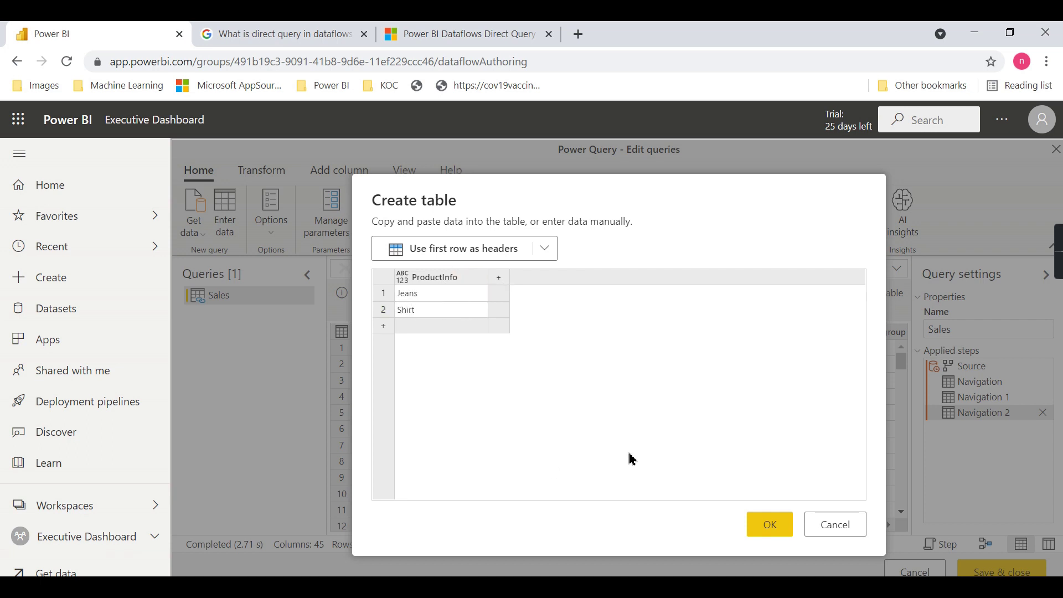
click(776, 522)
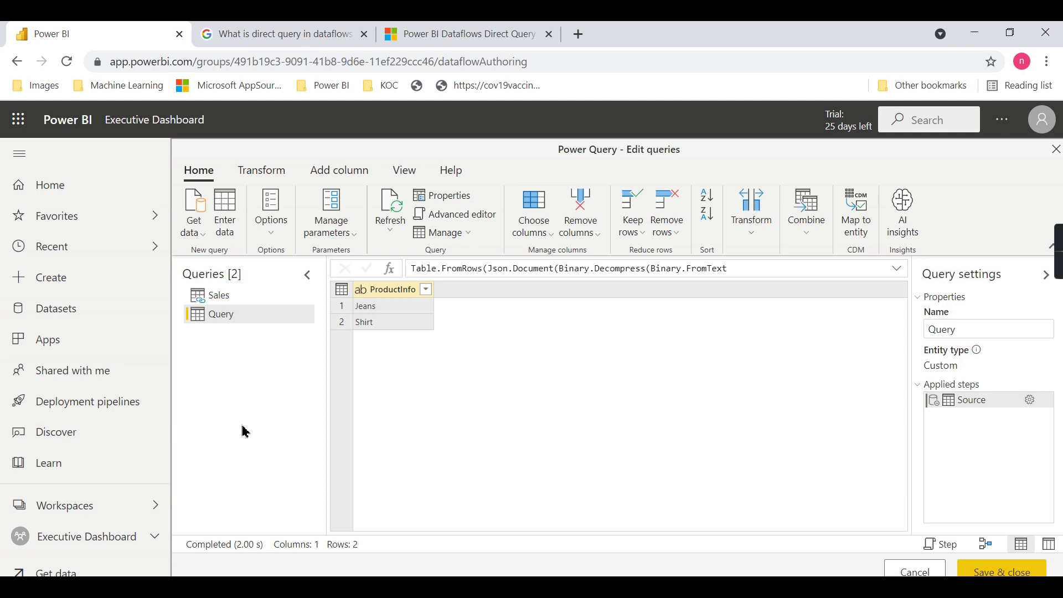
- Select the linked Sales query and examine how links are drawn on the Dataflows slide in PowerPoint
click(213, 304)
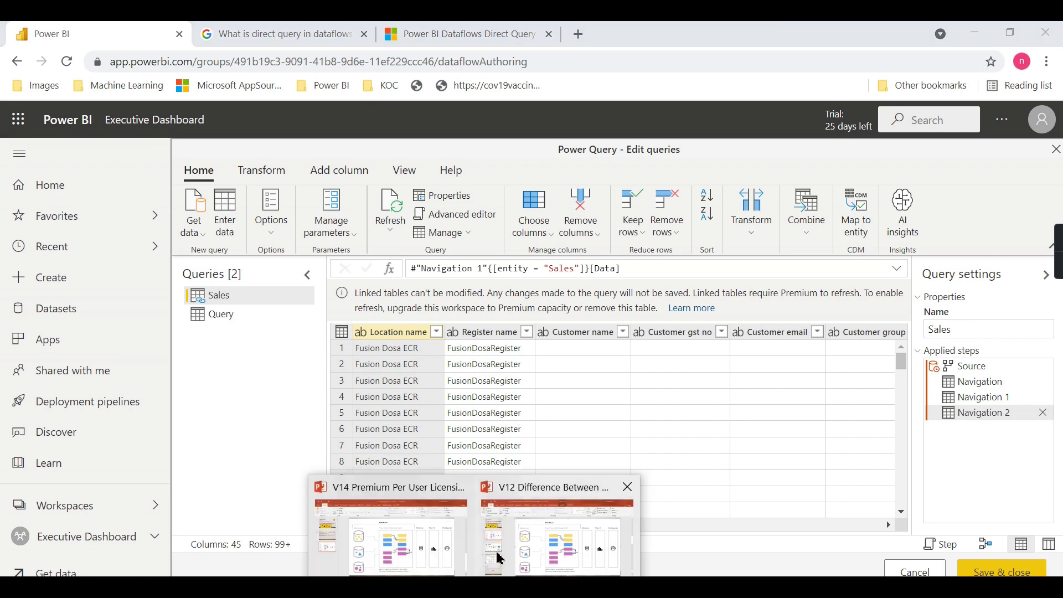
click(549, 516)
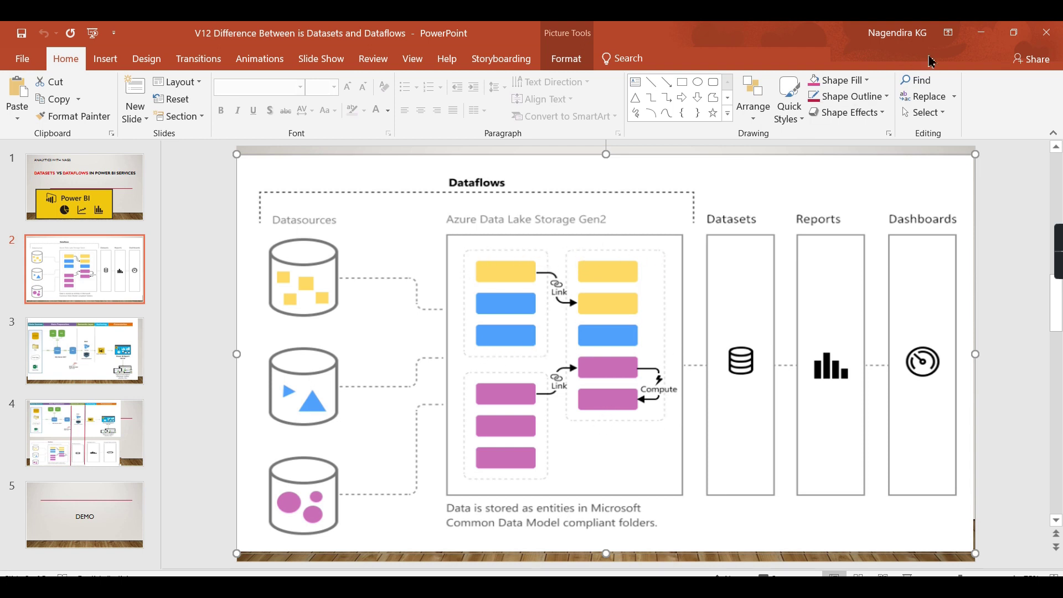
click(981, 33)
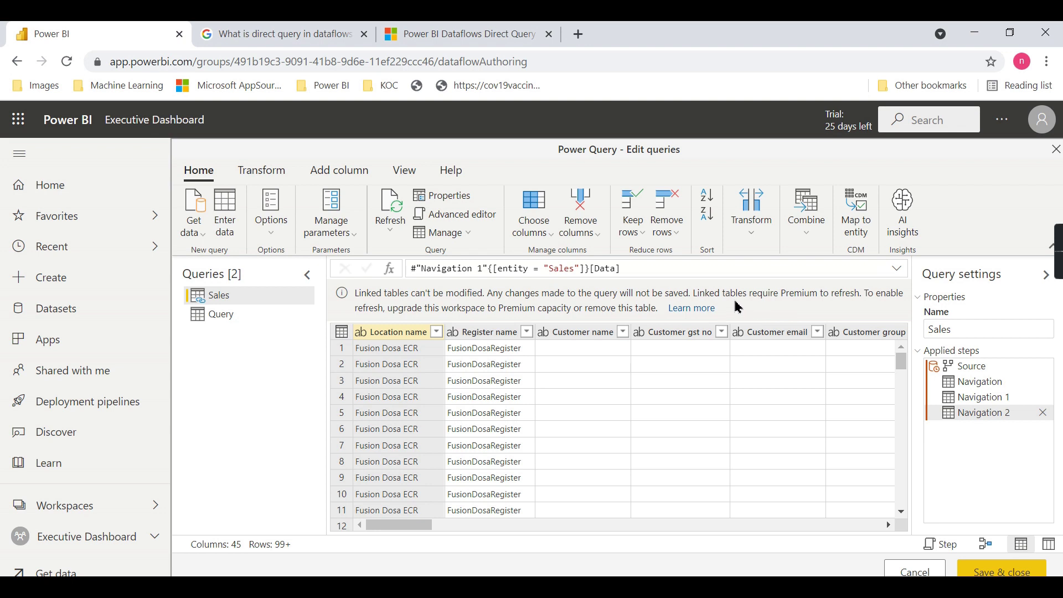
- Highlight the notice sentence "Linked tables require Premium to refresh" and cancel the query editing session without saving
drag(693, 294, 863, 299)
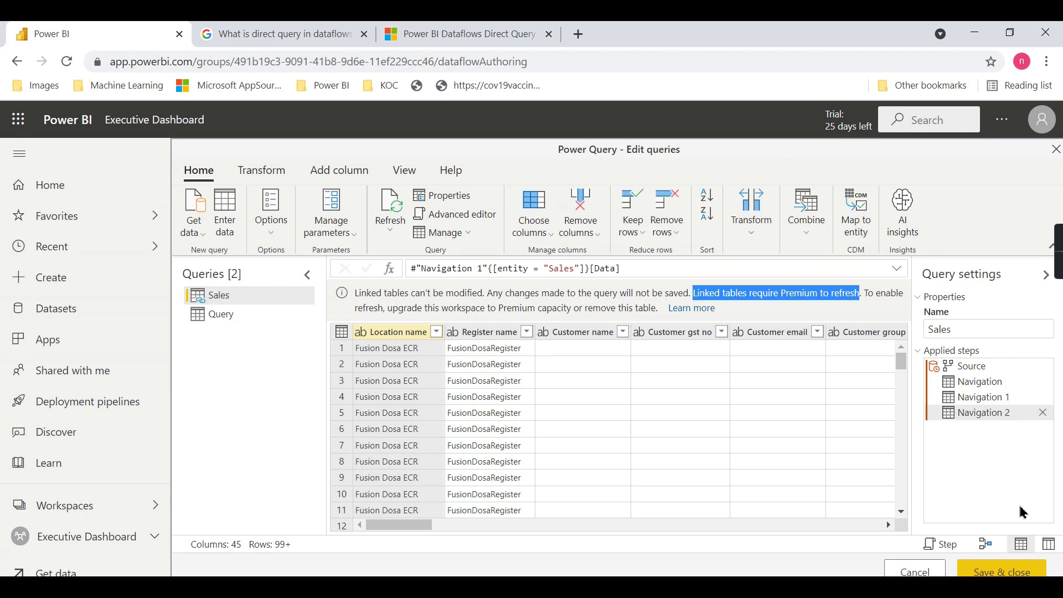
click(914, 571)
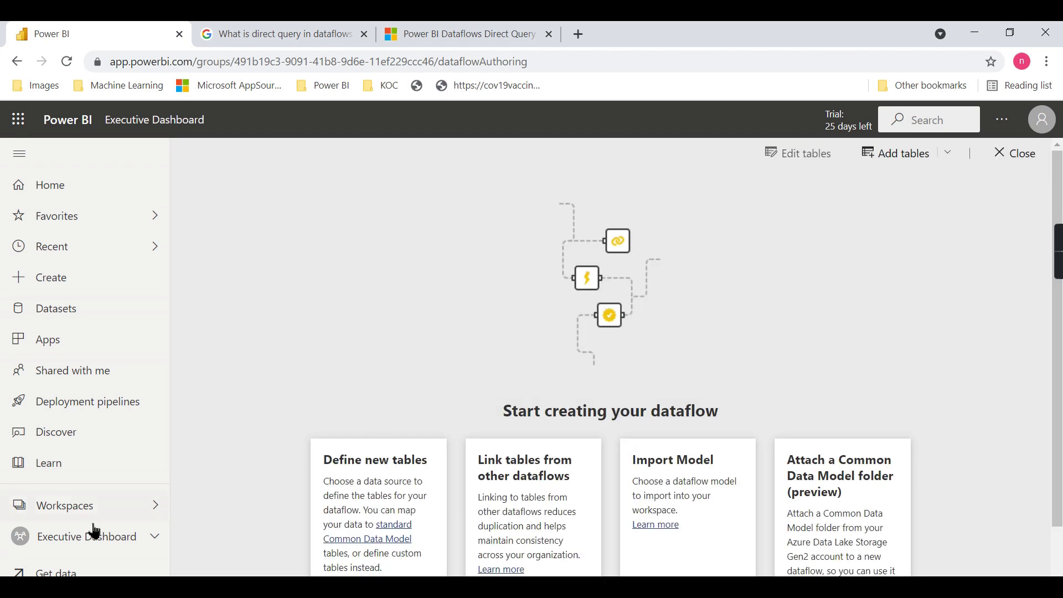
- In the Executive Dashboard workspace settings, turn on Premium capacity and select "Premium Per User - Reserved - Central India"
click(90, 507)
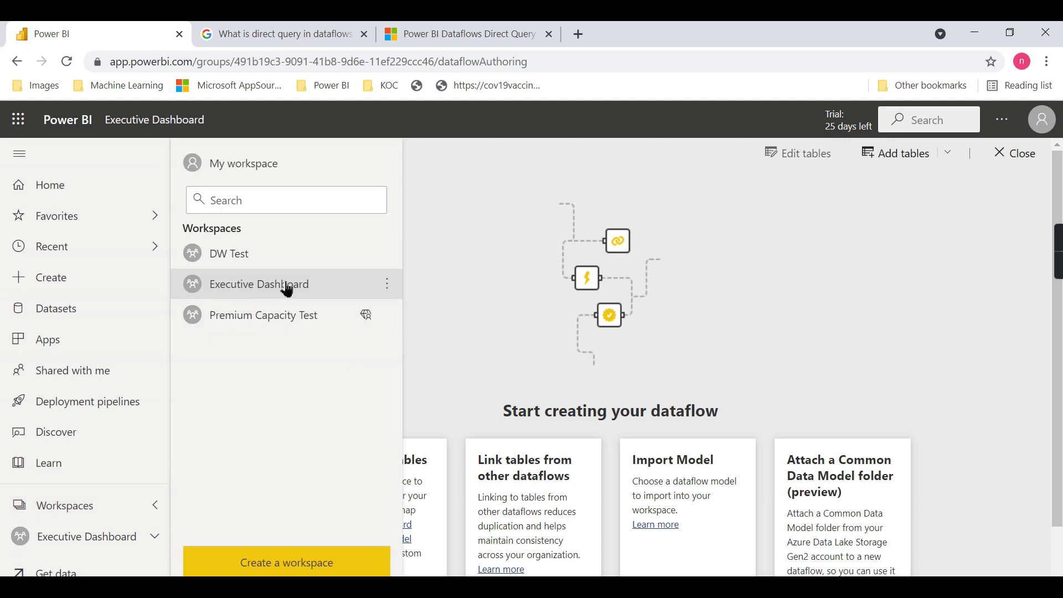
click(392, 289)
click(450, 318)
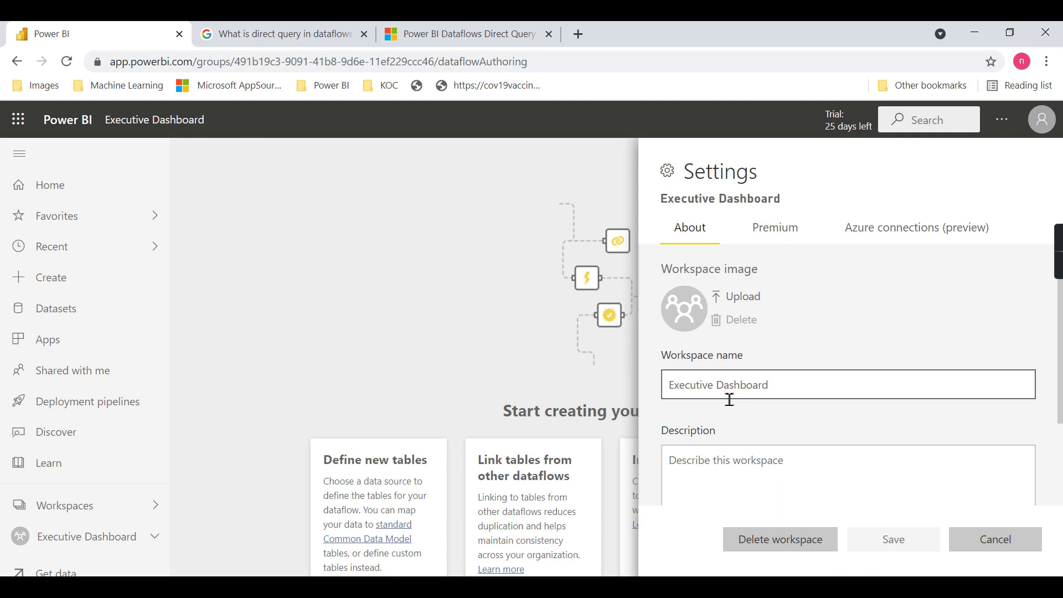
scroll(748, 388, down, 2)
scroll(770, 432, up, 2)
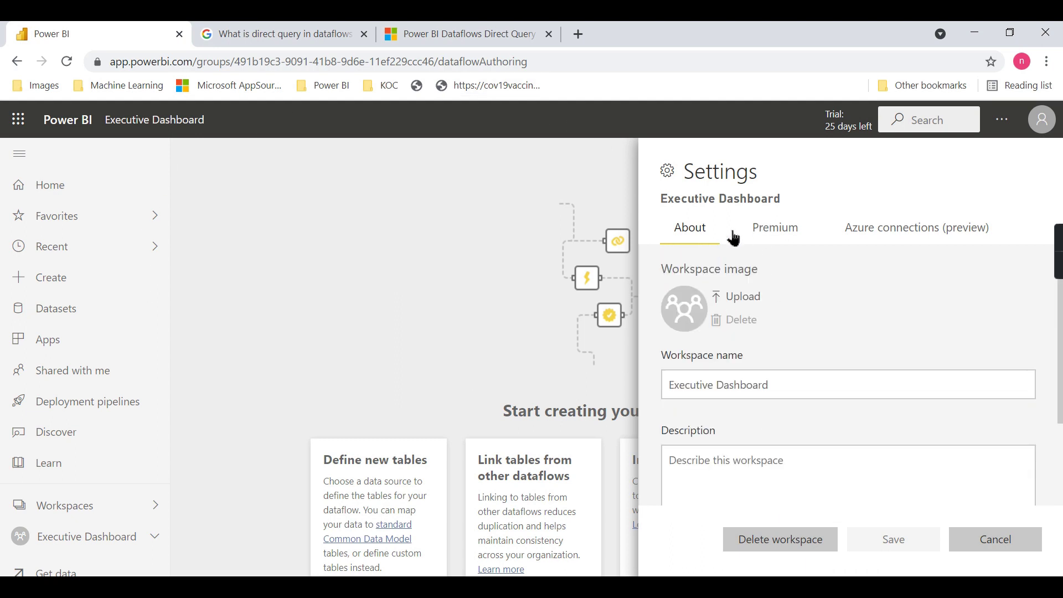
click(782, 238)
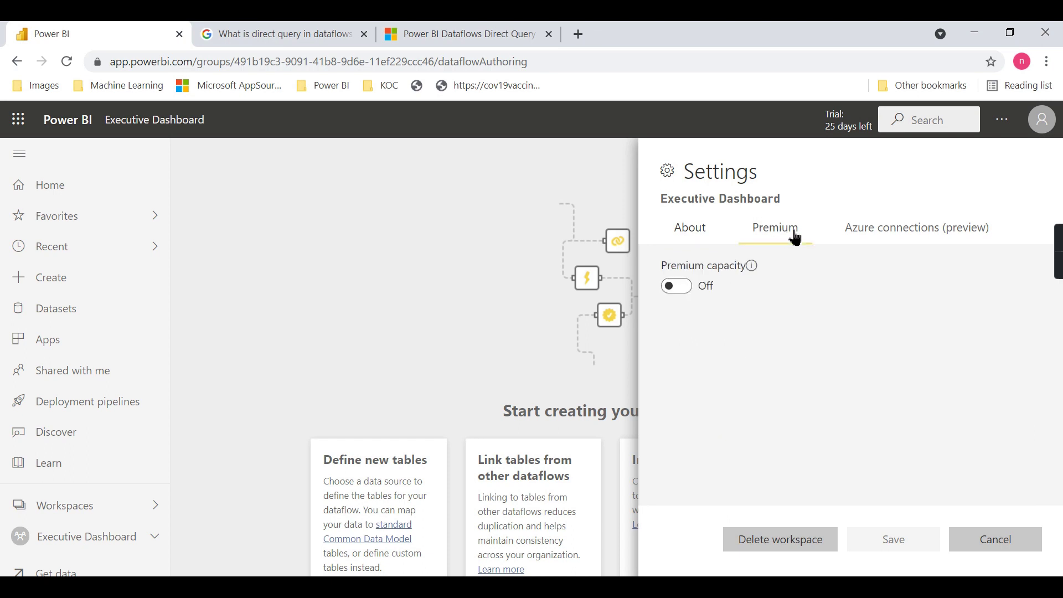
click(681, 287)
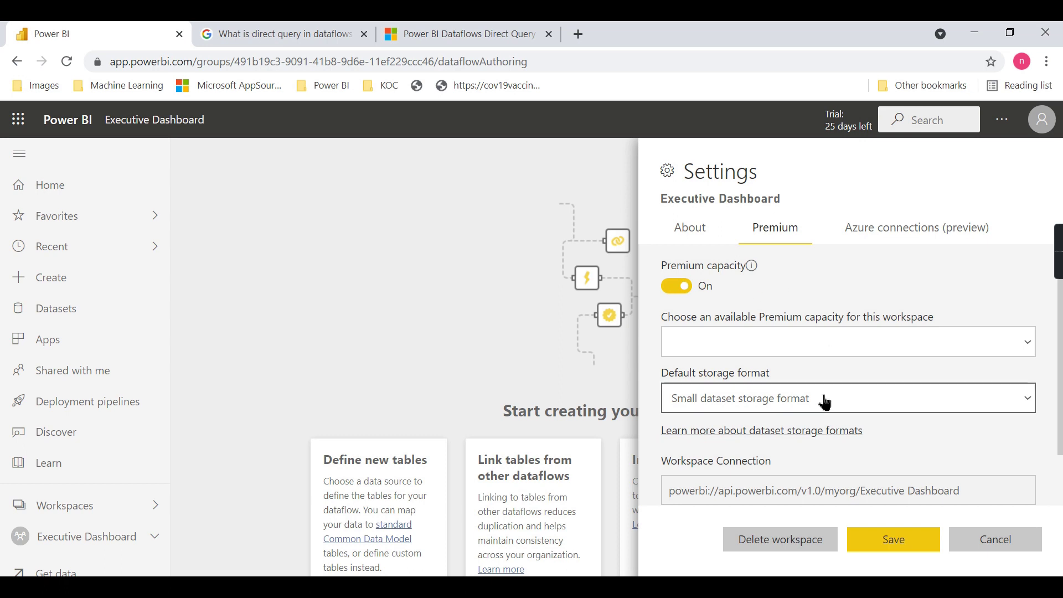
click(816, 346)
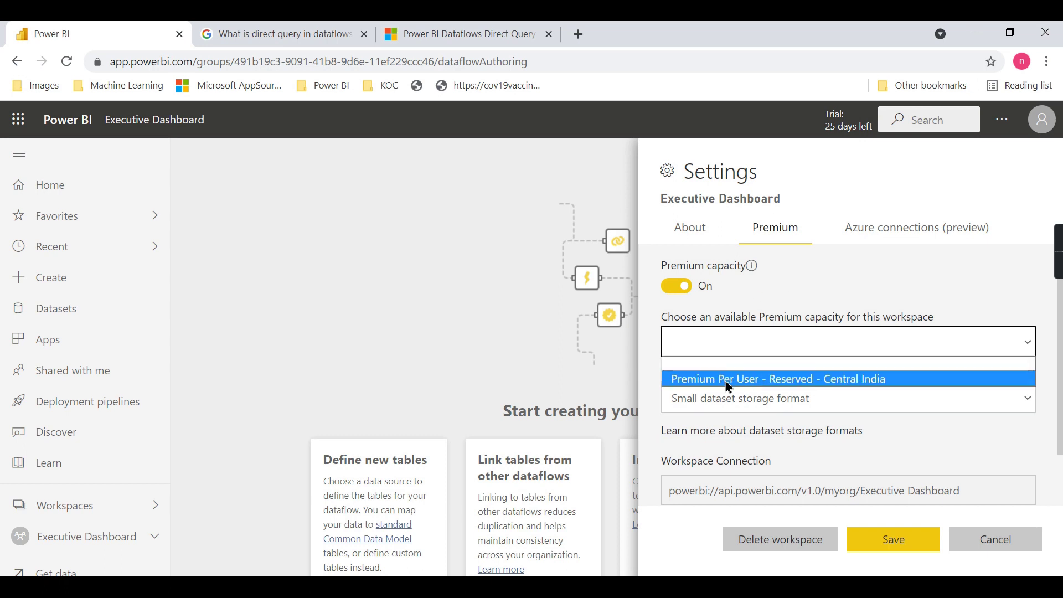
click(849, 381)
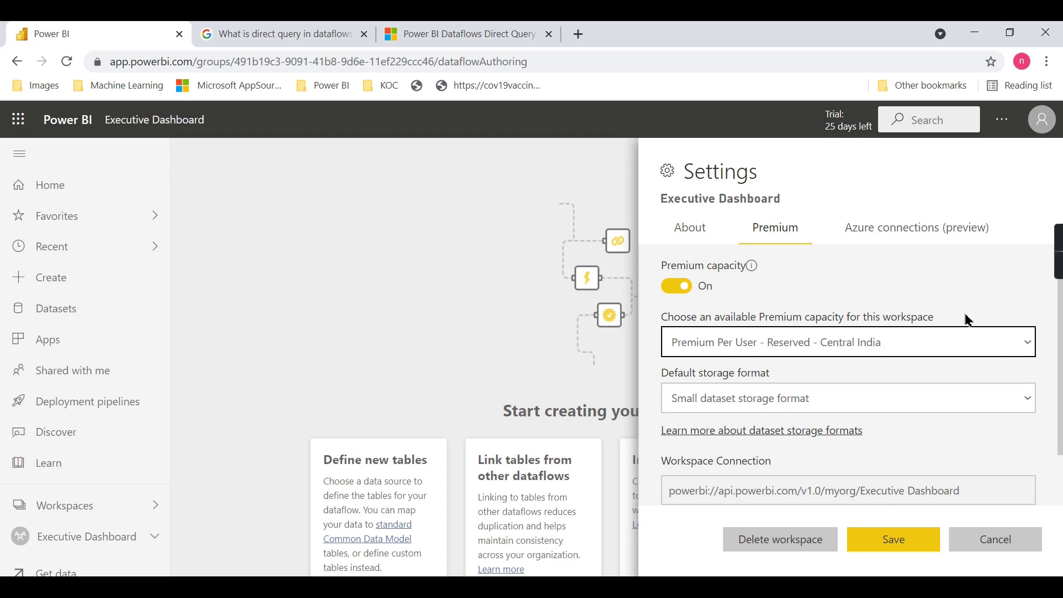
- Choose Small dataset storage format as the workspace's default storage format, save the settings and accept the workspace access change
scroll(950, 271, down, 1)
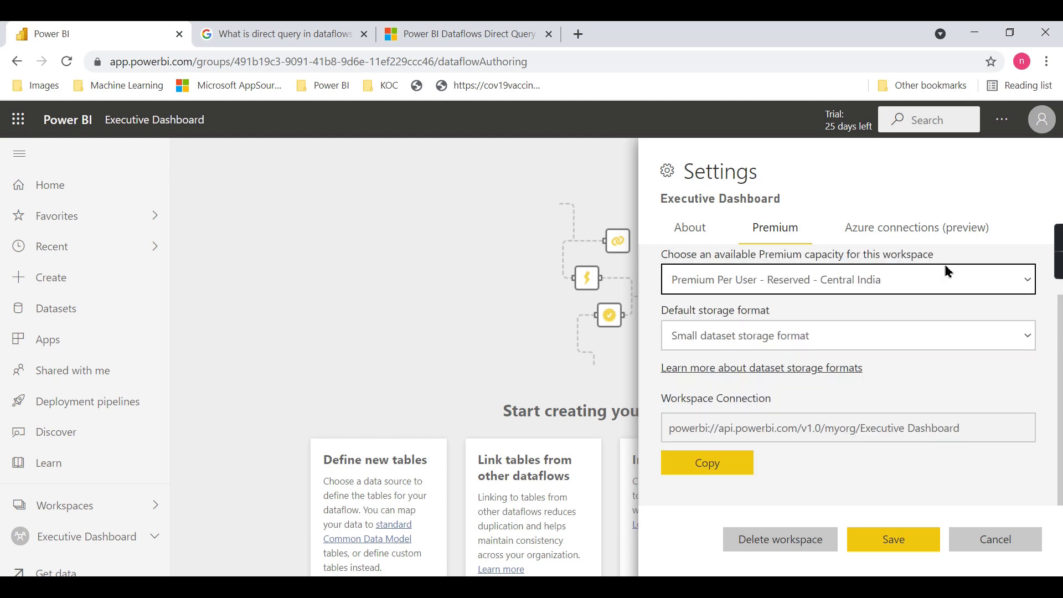
click(877, 340)
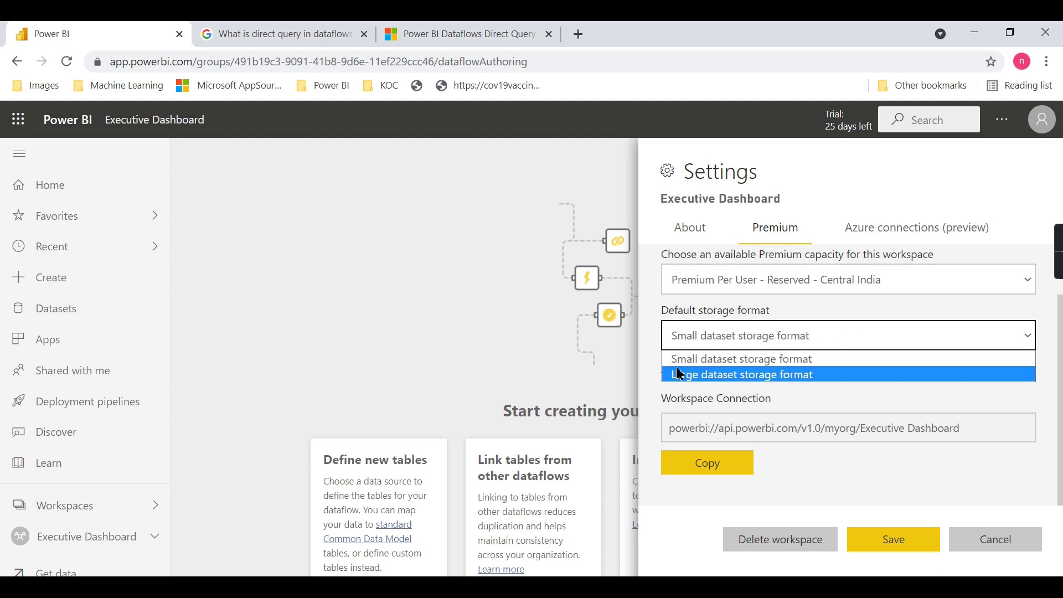
click(722, 361)
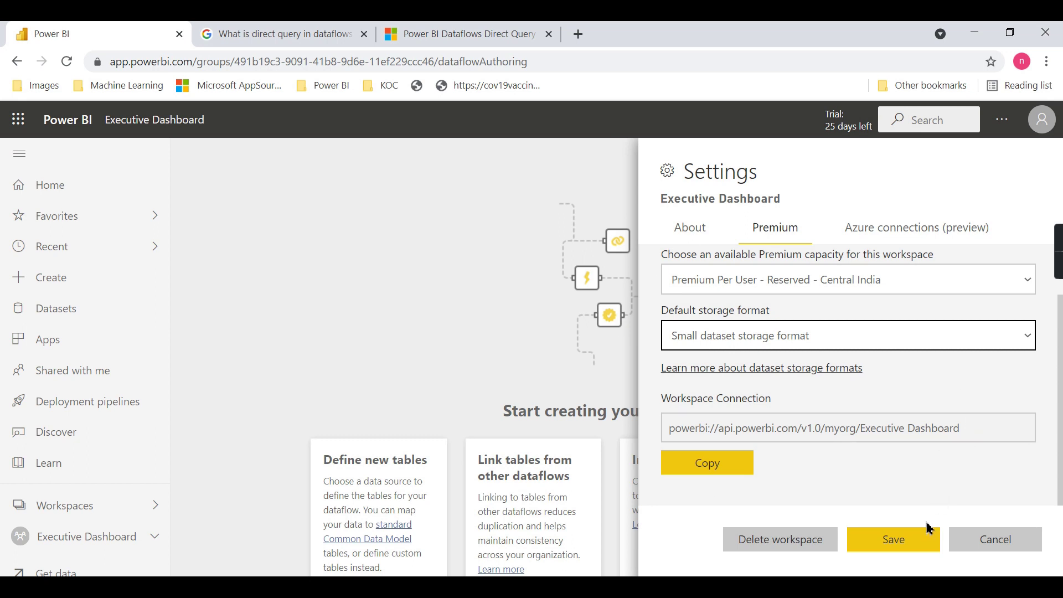
click(893, 540)
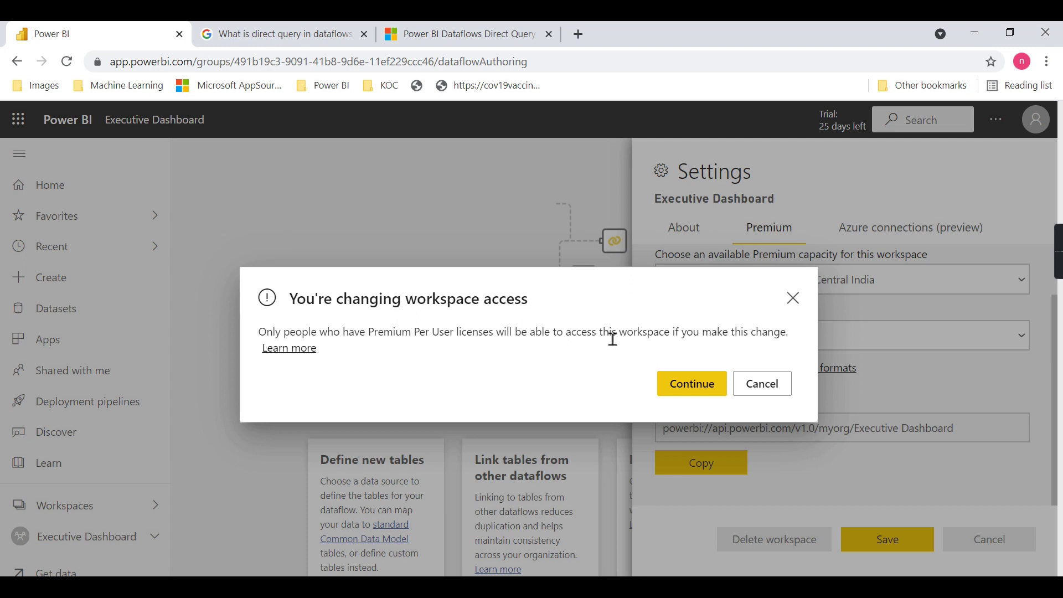
click(699, 394)
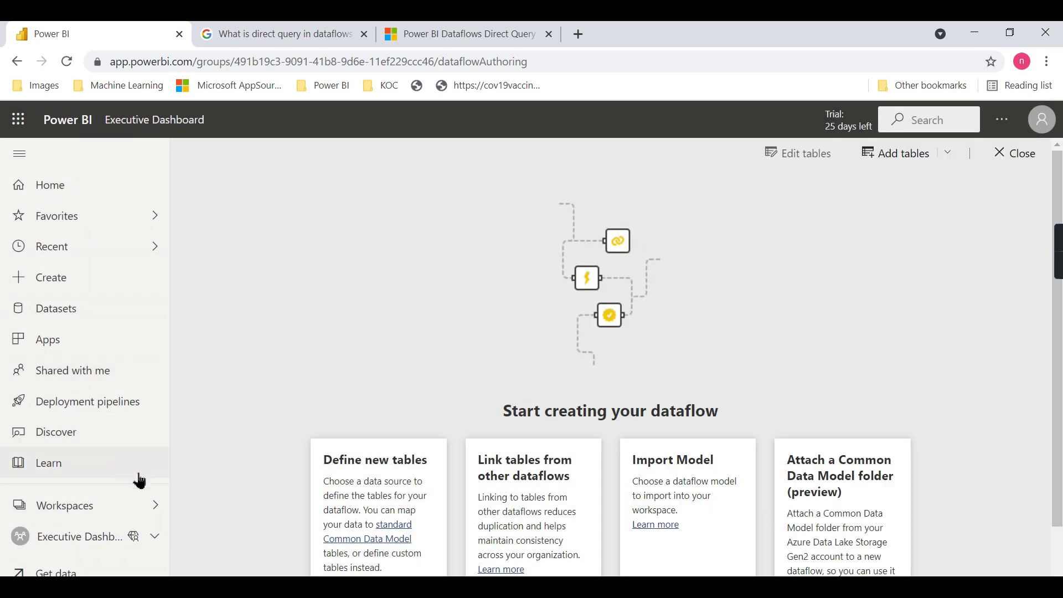
- Check the Premium Per User marker on the Executive Dashboard workspace and open that workspace
click(116, 512)
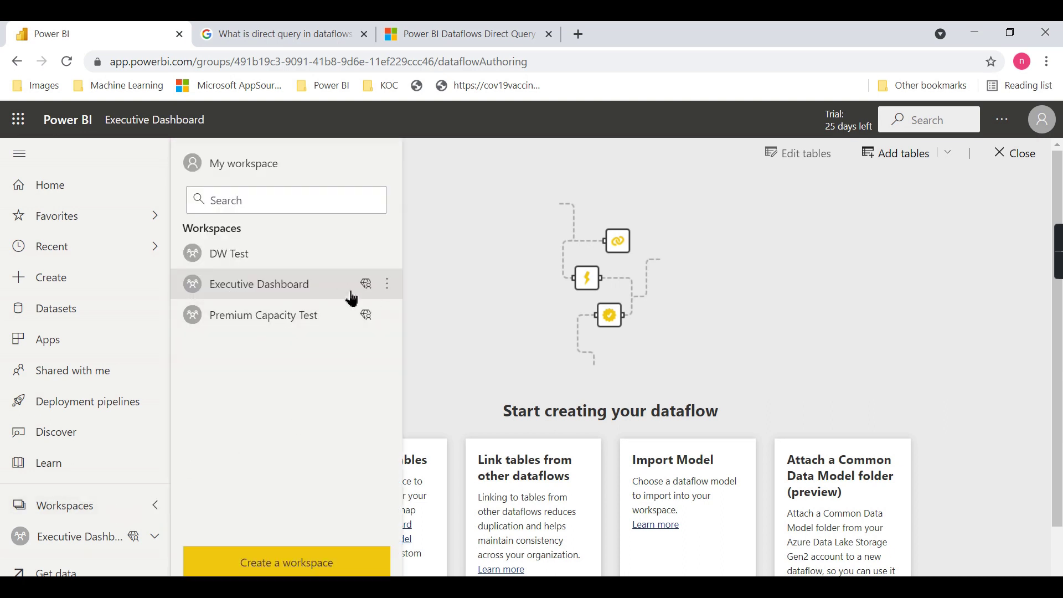
mouse_move(366, 288)
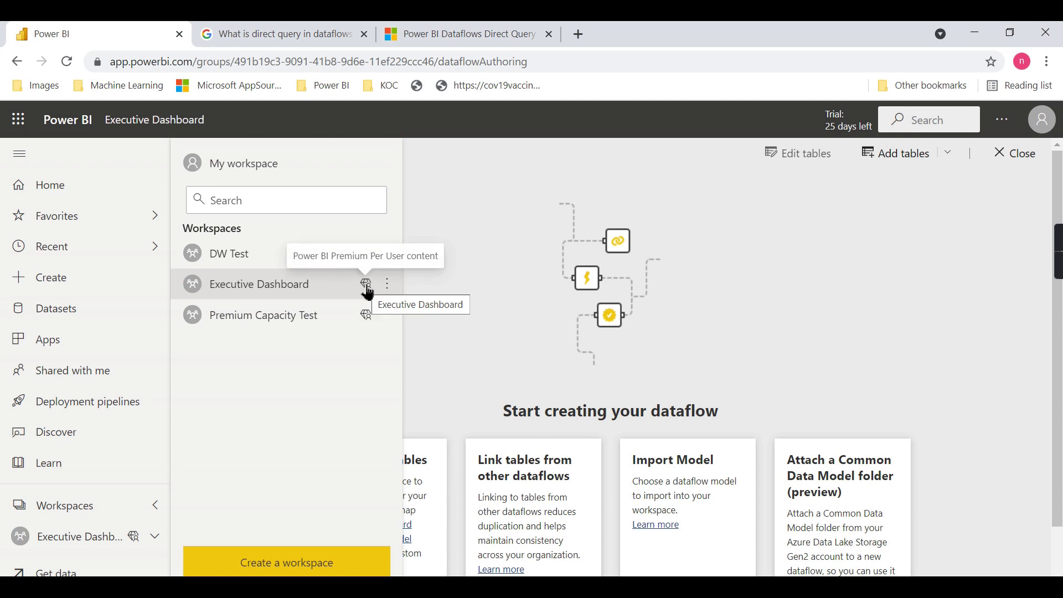
click(309, 286)
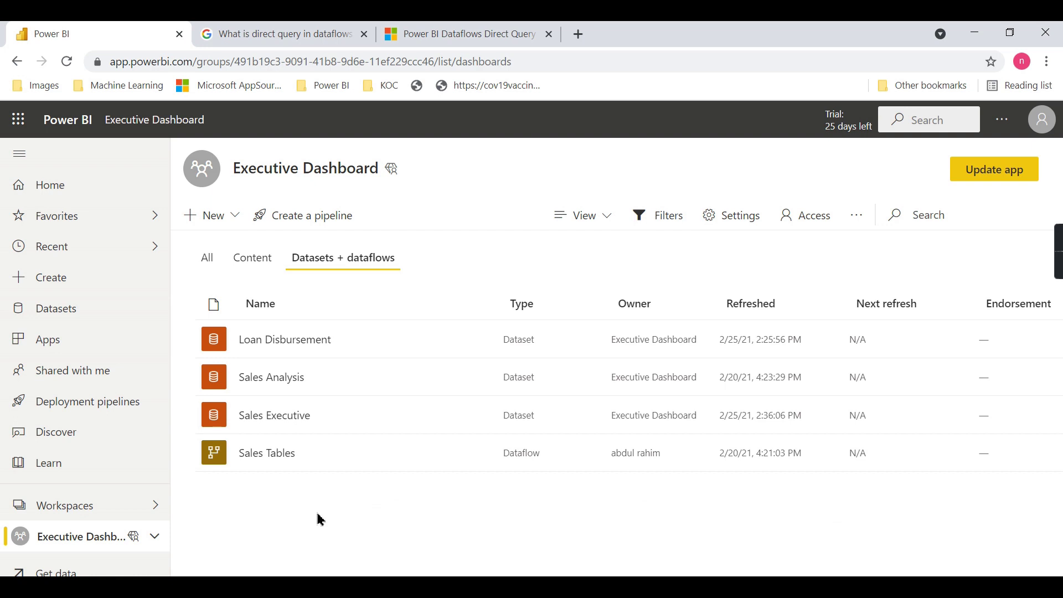
- Create a dataflow with a linked table, choosing Sales from the Sales Tables dataflow in the Executive Dashboard workspace
click(237, 224)
click(266, 415)
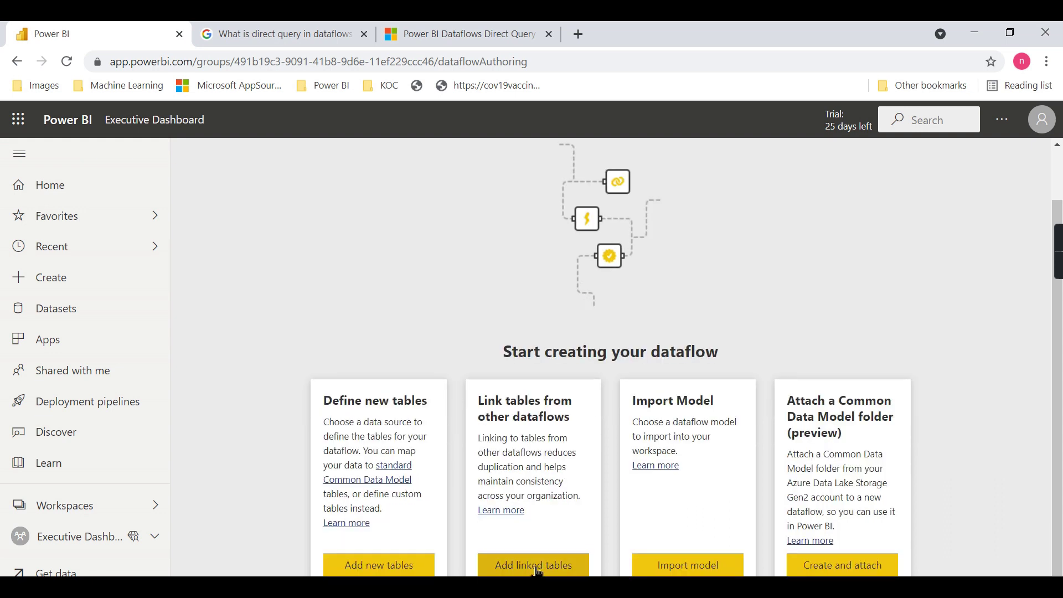
click(534, 565)
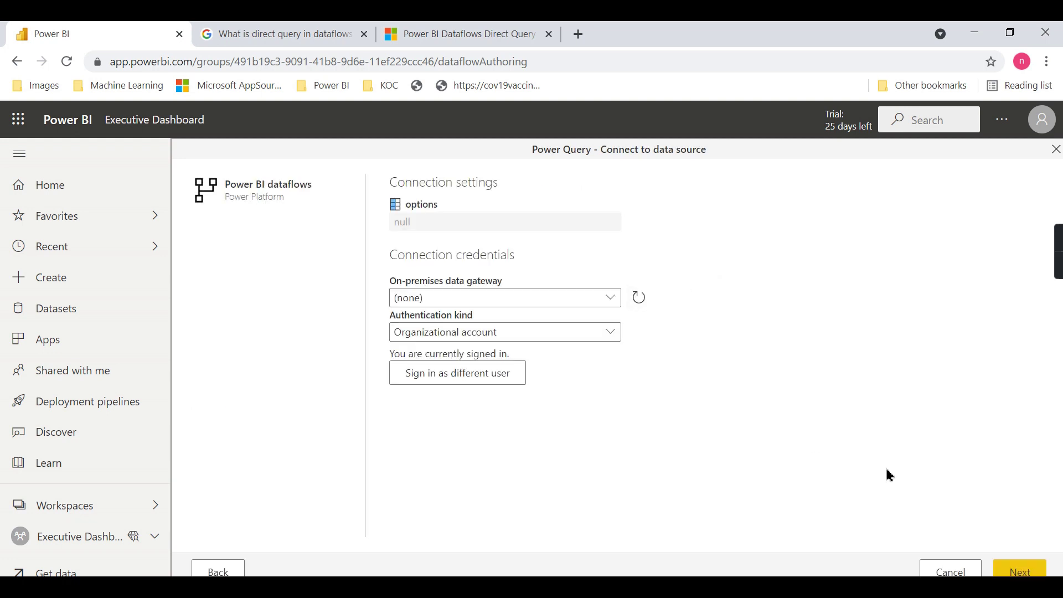
click(1019, 570)
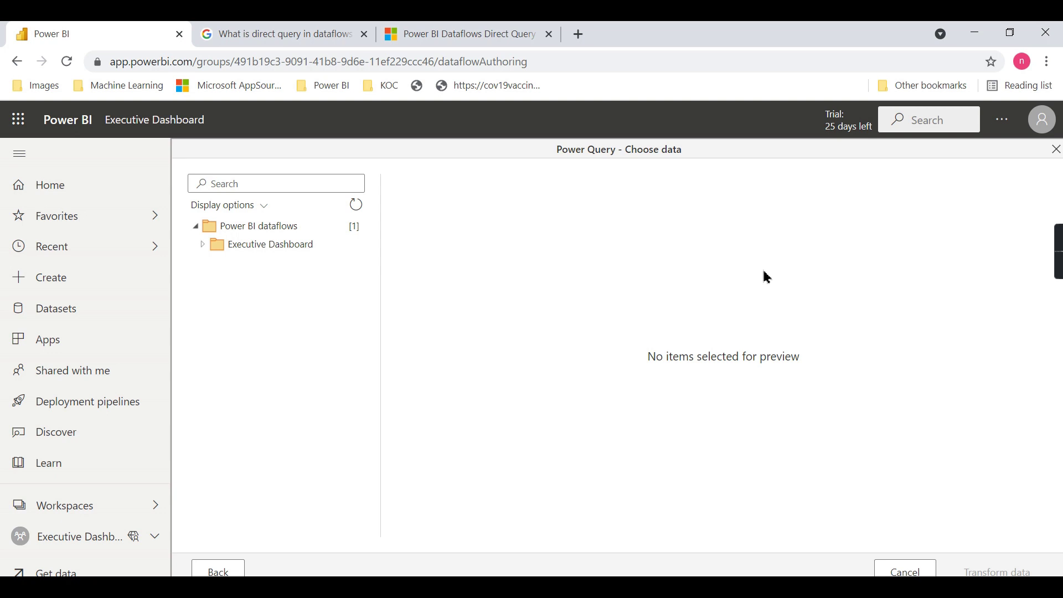
click(208, 244)
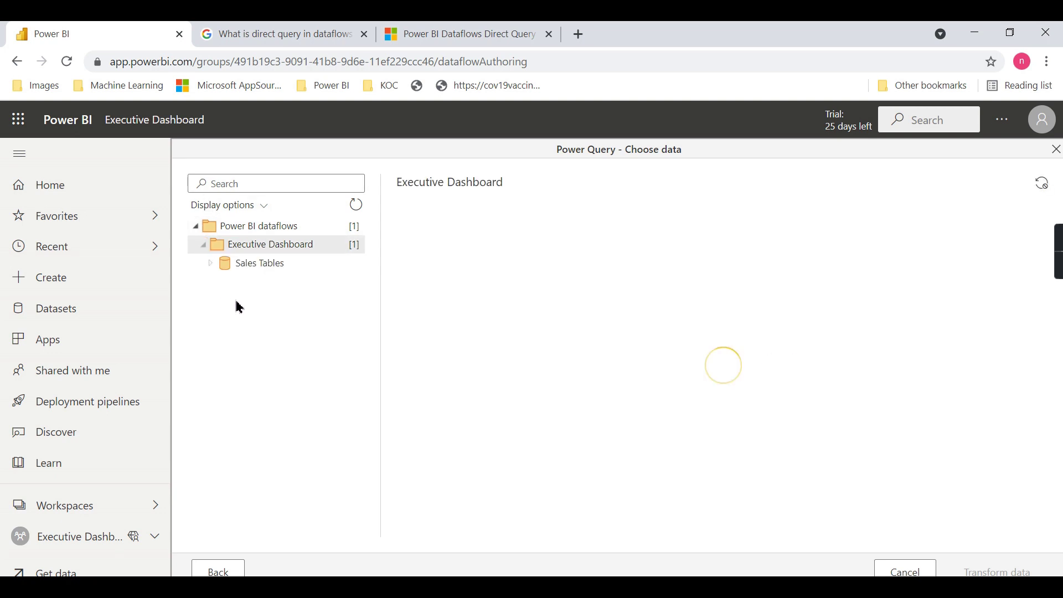
click(210, 264)
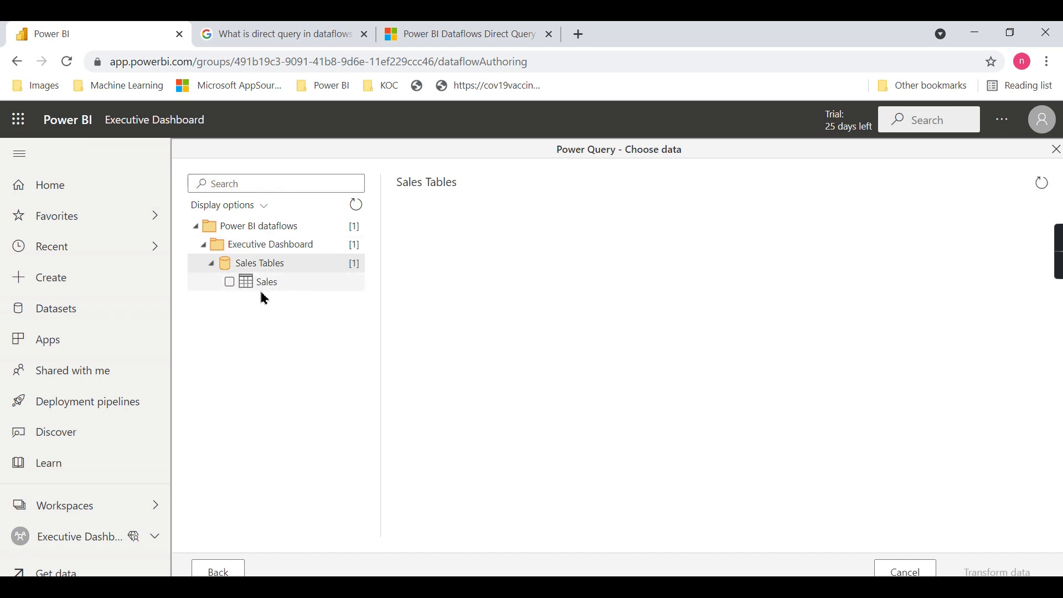
click(229, 282)
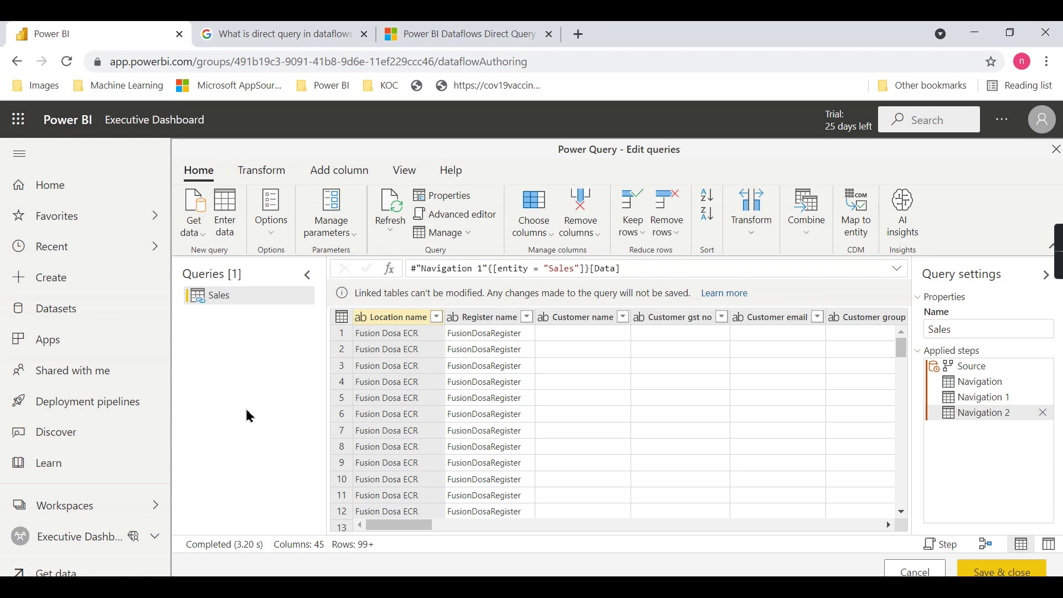
- Start a manually entered table with a Product column containing the rows jeans and shirt
click(237, 222)
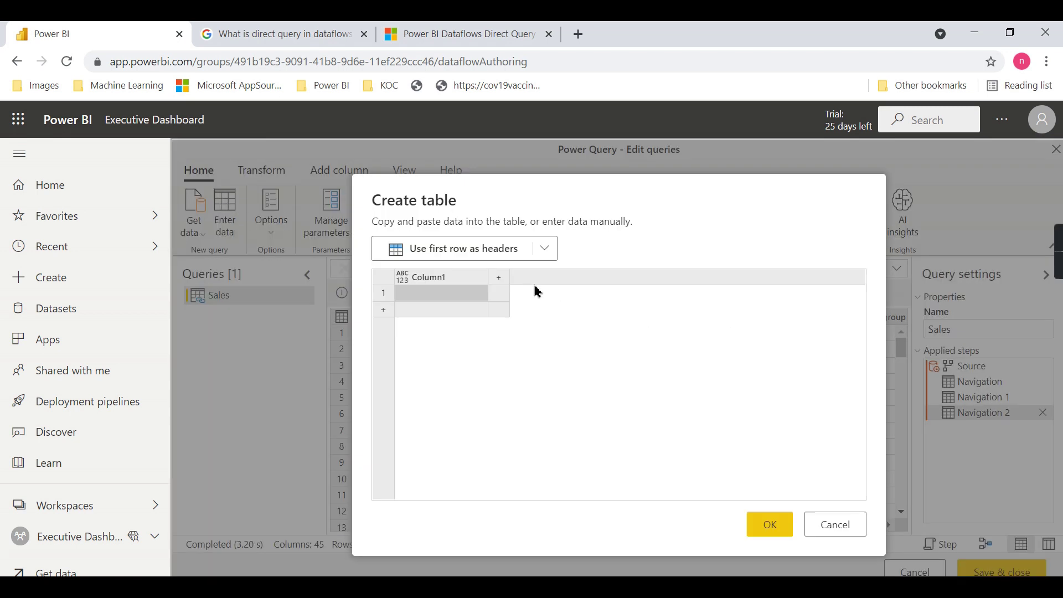
double_click(446, 277)
text(Produ)
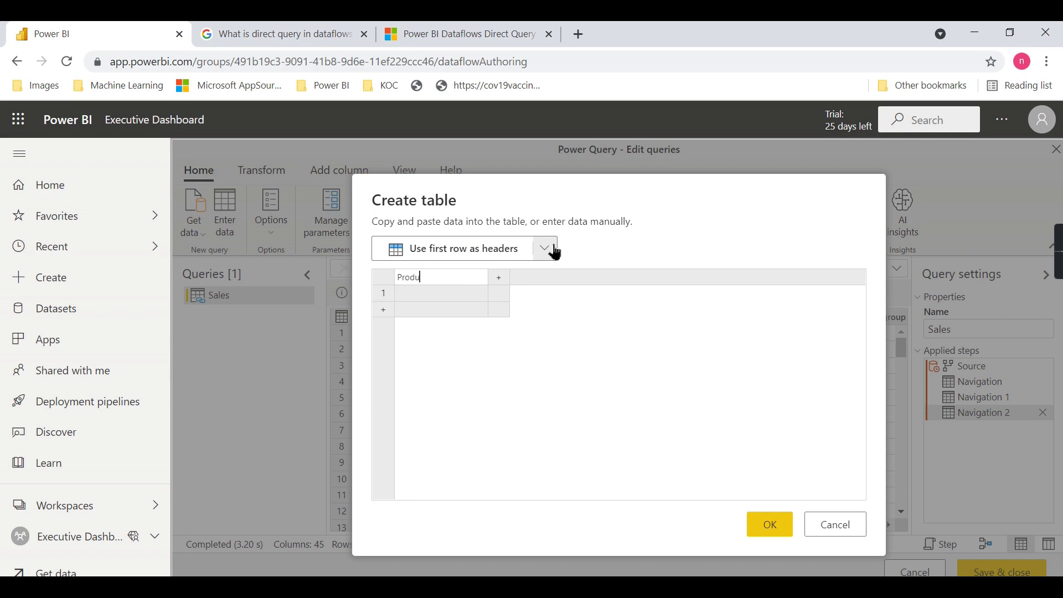
key(Tab)
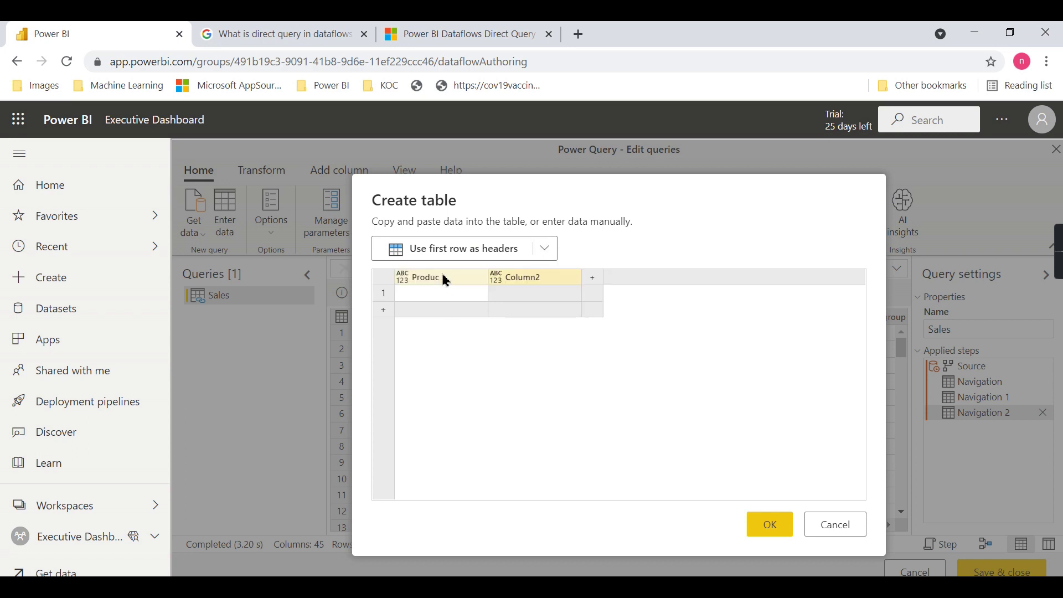
click(451, 278)
click(450, 278)
text(t)
click(441, 294)
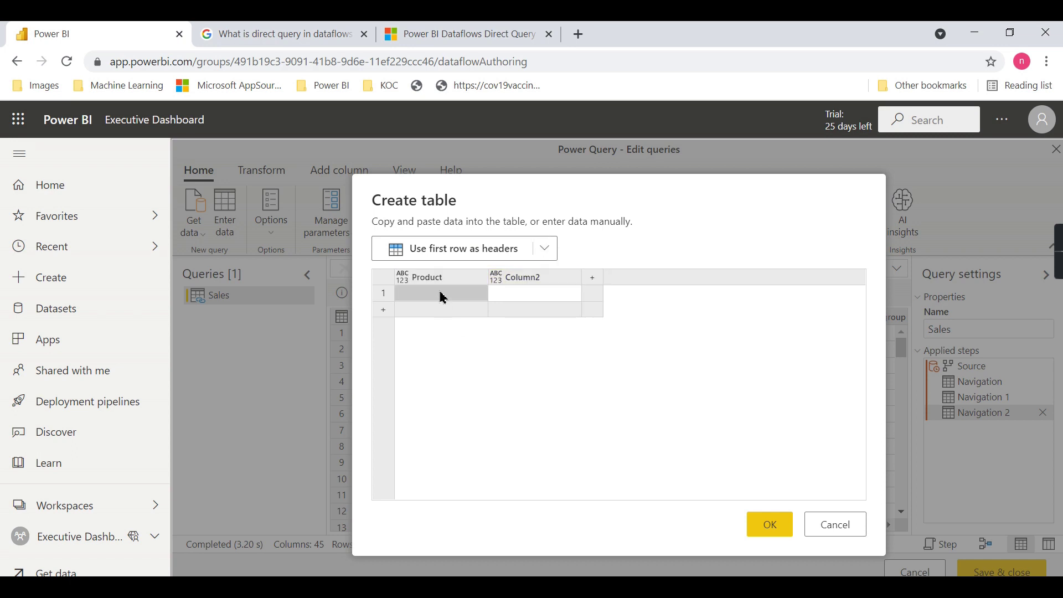
click(438, 310)
text(shirt)
- Name the second column Cost, enter 1000 for jeans and 1200 for shirt, and create the table
click(533, 278)
text(Cost)
click(553, 295)
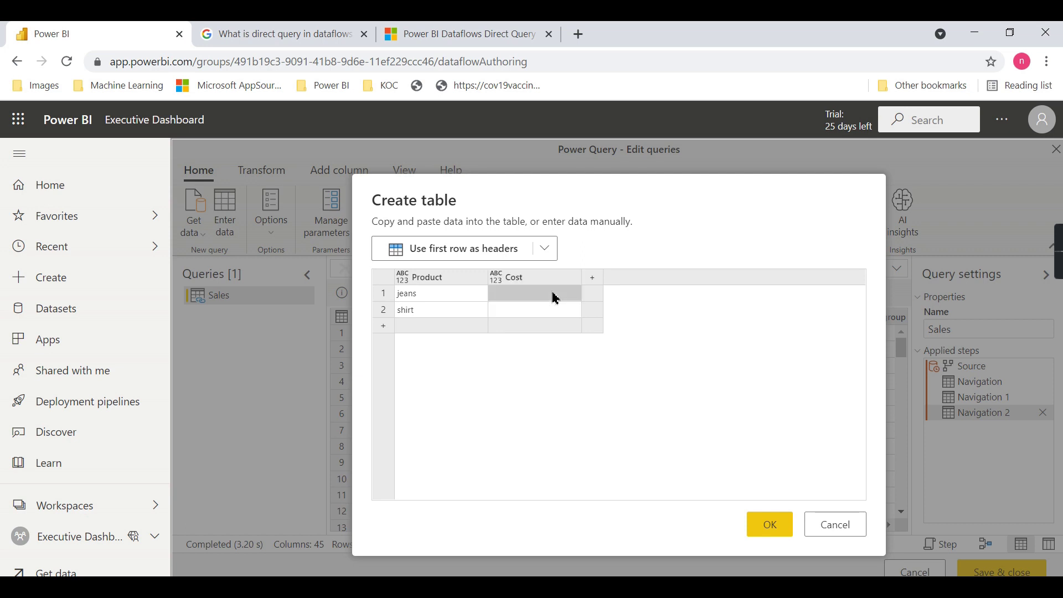
text(1)
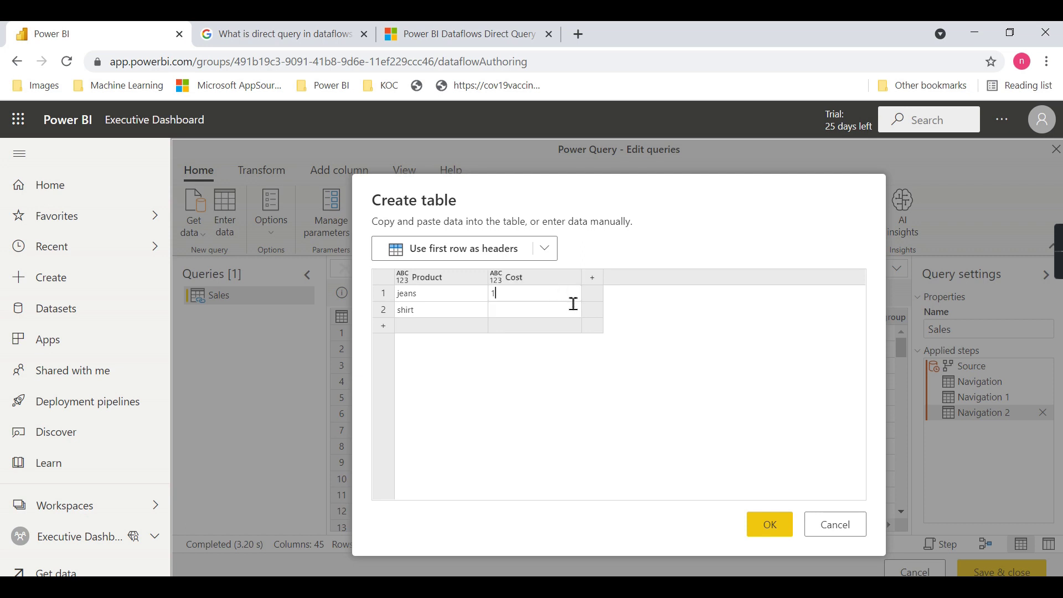
text(000)
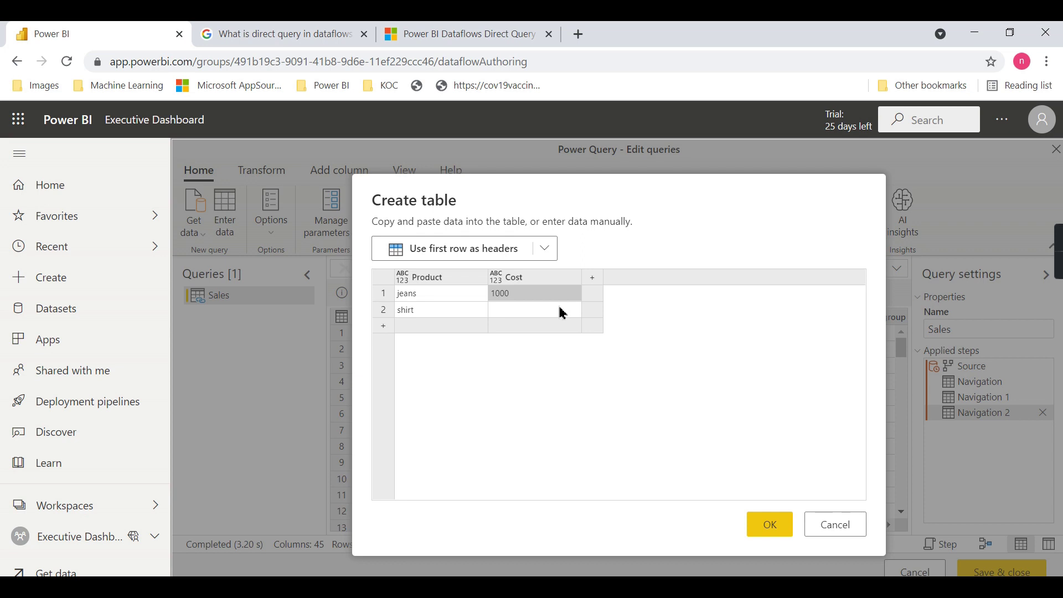
click(559, 308)
text(1200)
click(640, 415)
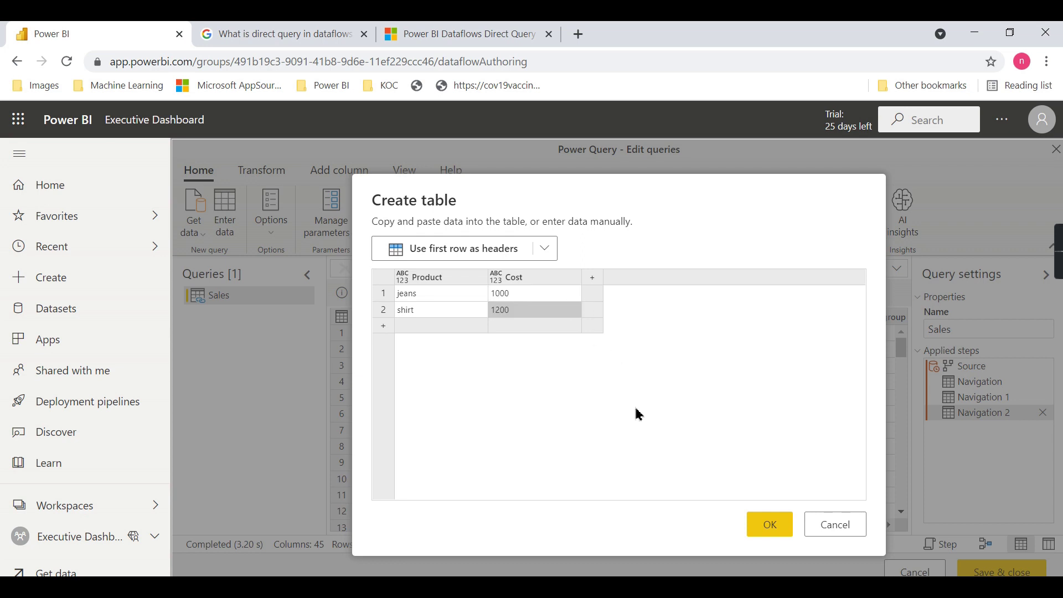
click(768, 523)
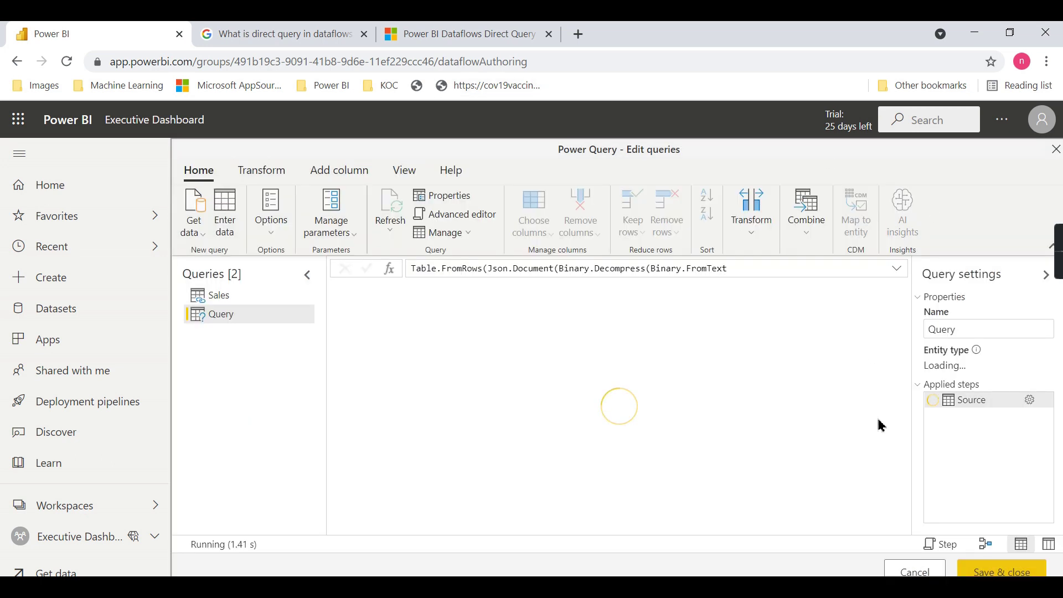
- Save the queries as a dataflow named "Product Sales DF" and return to the Executive Dashboard workspace
click(996, 570)
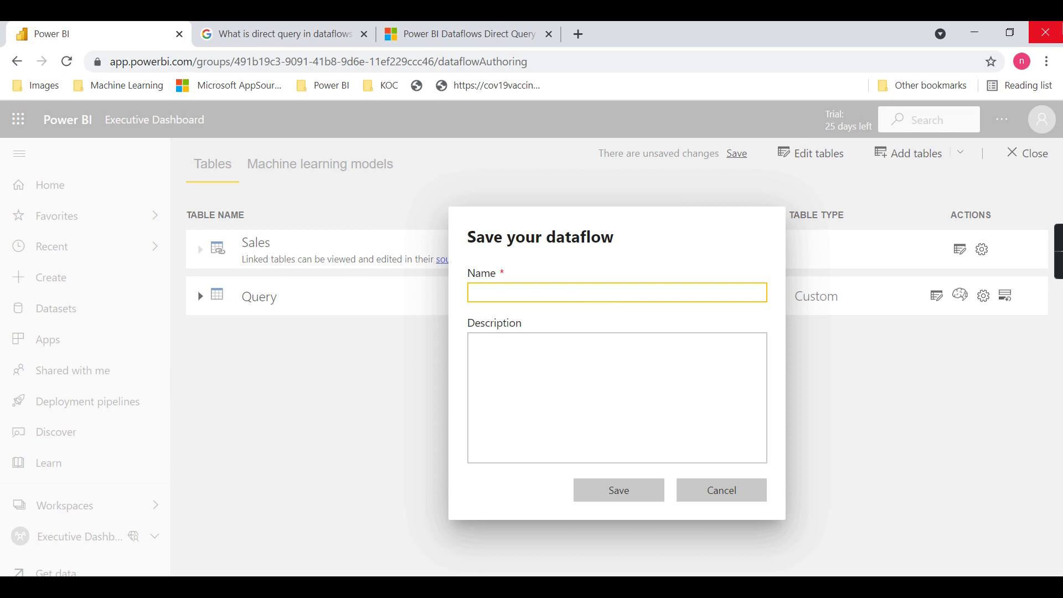
text(Product Sales DF)
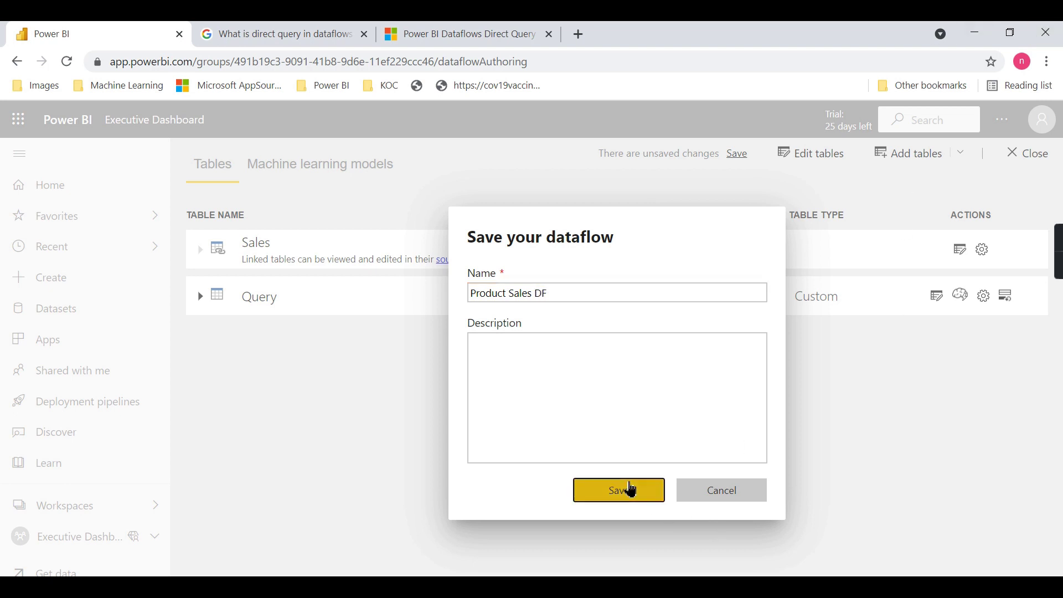
click(604, 490)
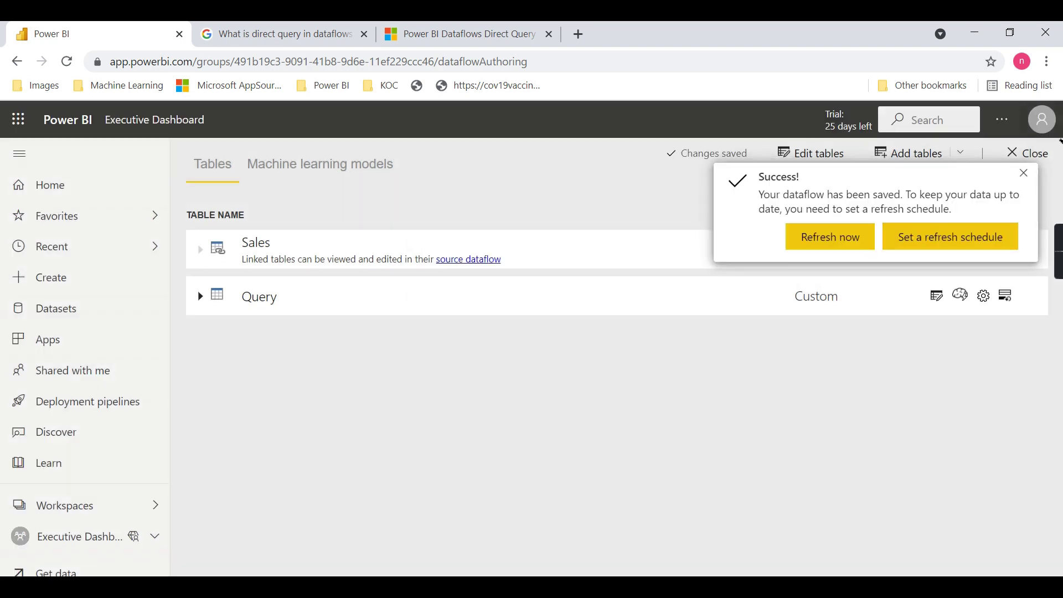
click(1040, 157)
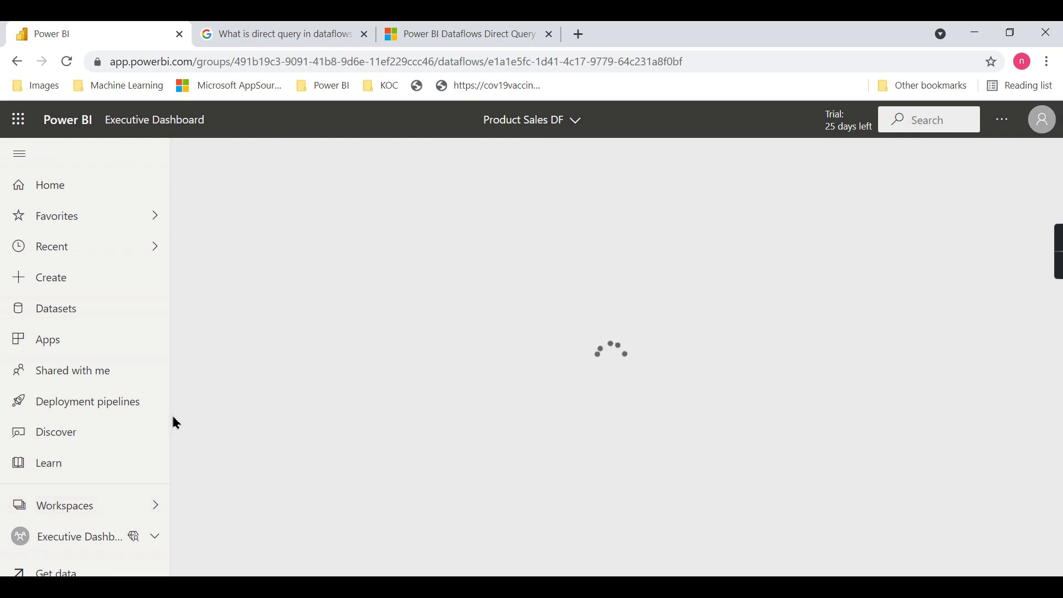
click(101, 515)
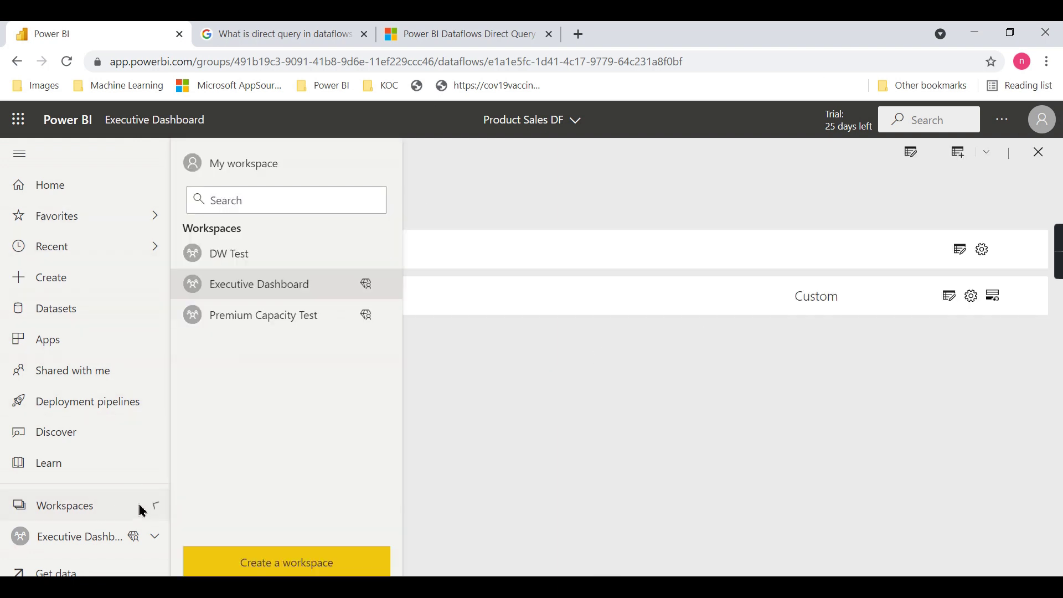
click(242, 286)
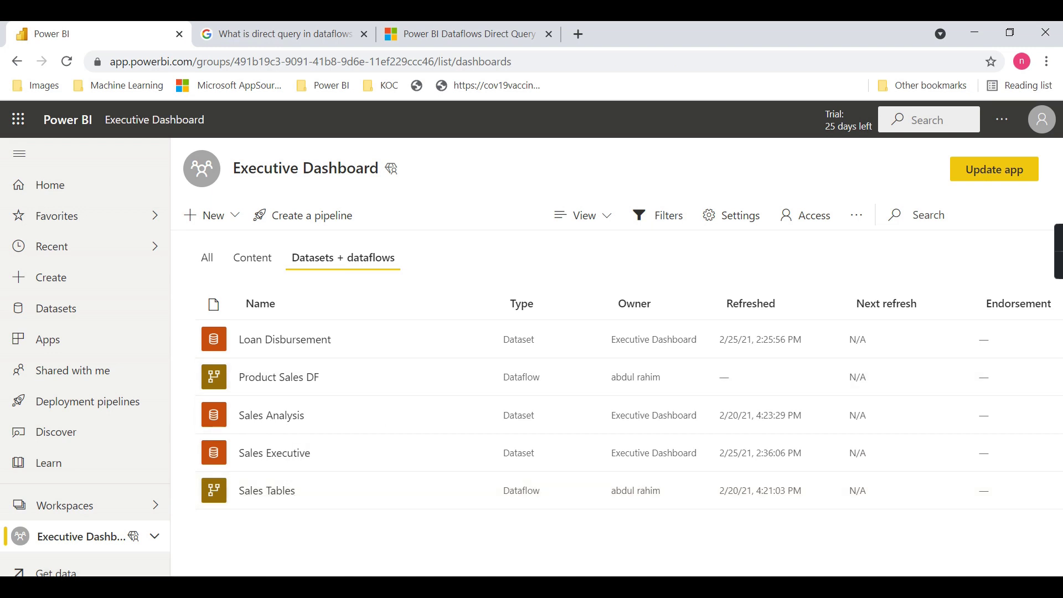
- Switch to PowerPoint and review the Dataflows diagram and the slide on features available with PPU compared with Pro
mouse_move(474, 587)
click(562, 523)
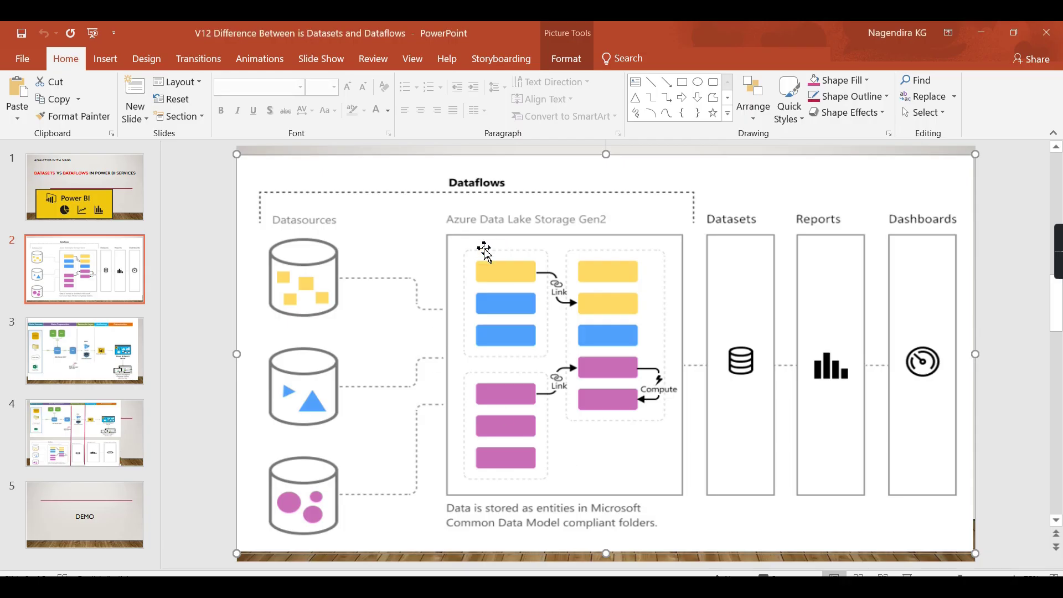
click(981, 33)
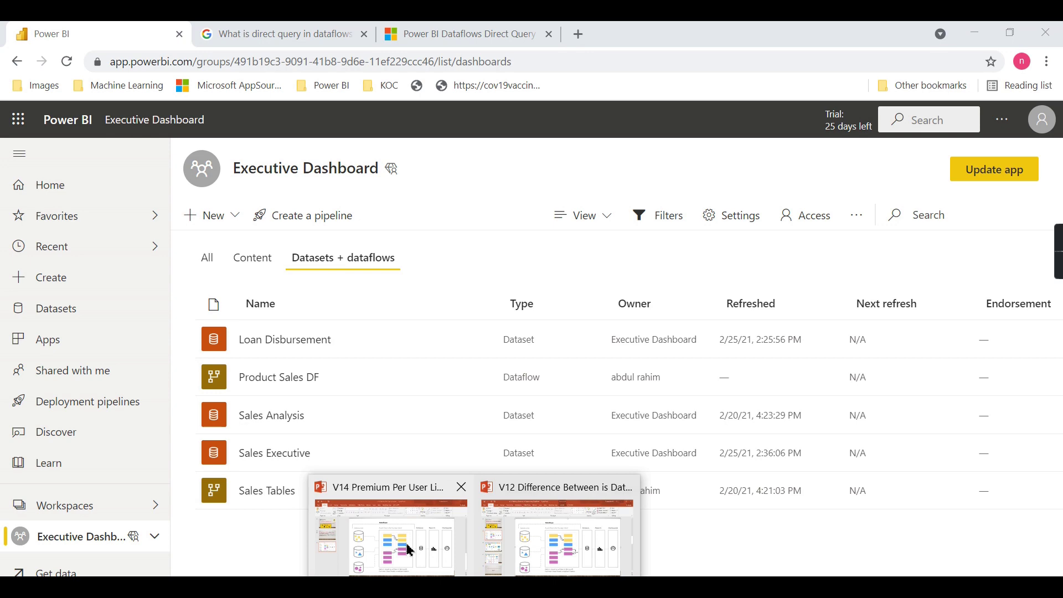
click(353, 523)
click(140, 263)
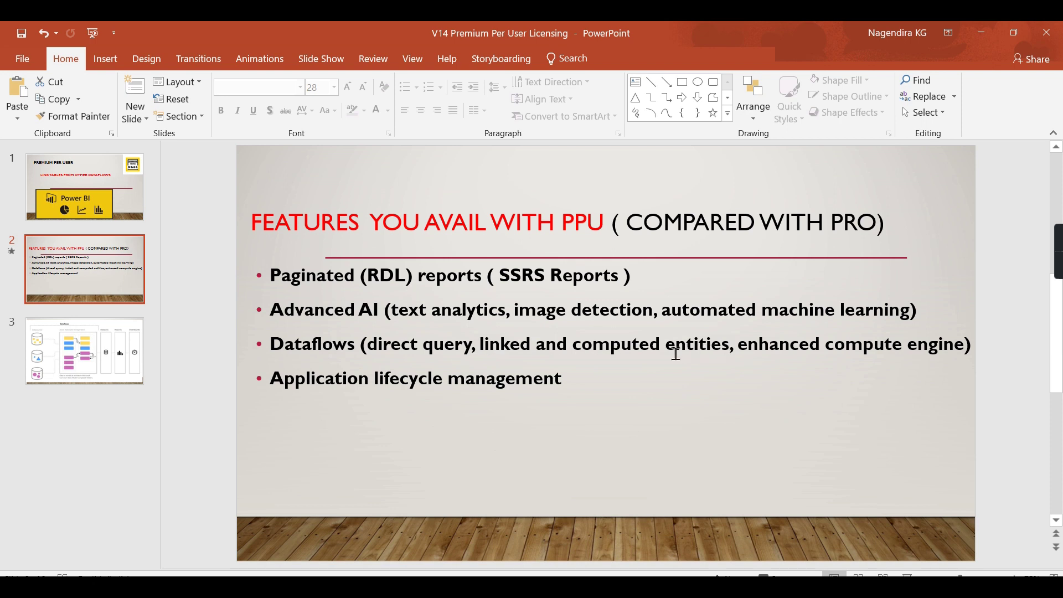
click(981, 32)
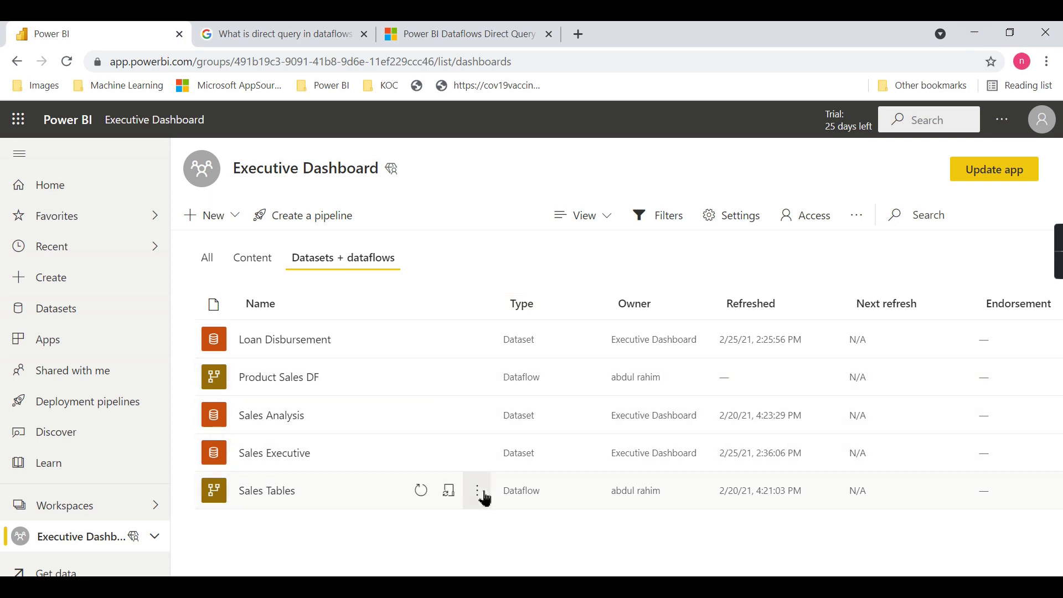
- In the Sales Tables dataflow's settings, set the enhanced compute engine to On, apply the change and dismiss the notification
click(478, 491)
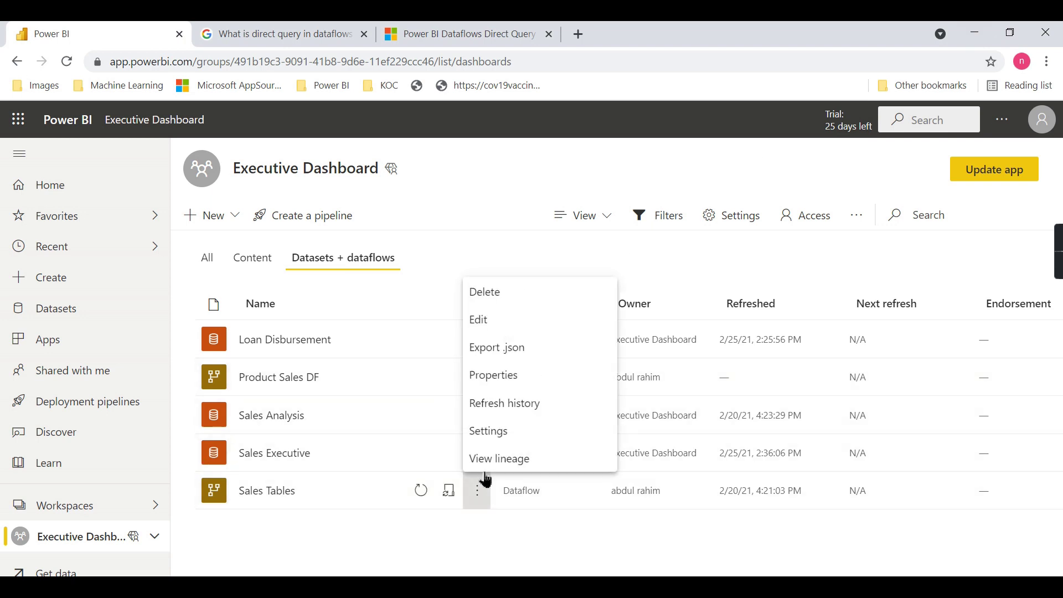
click(498, 432)
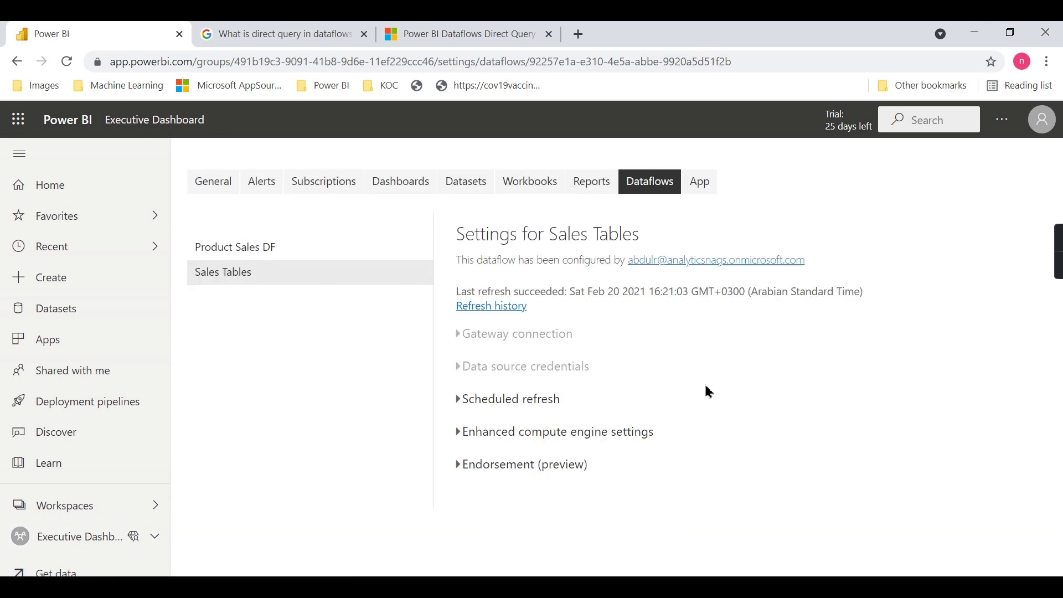
click(459, 437)
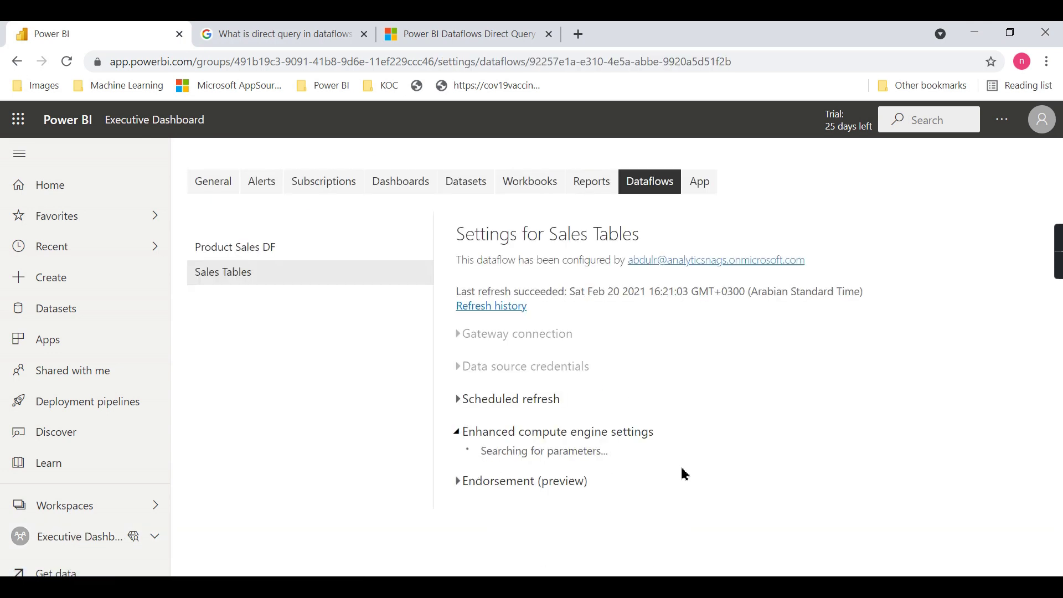
scroll(662, 481, down, 2)
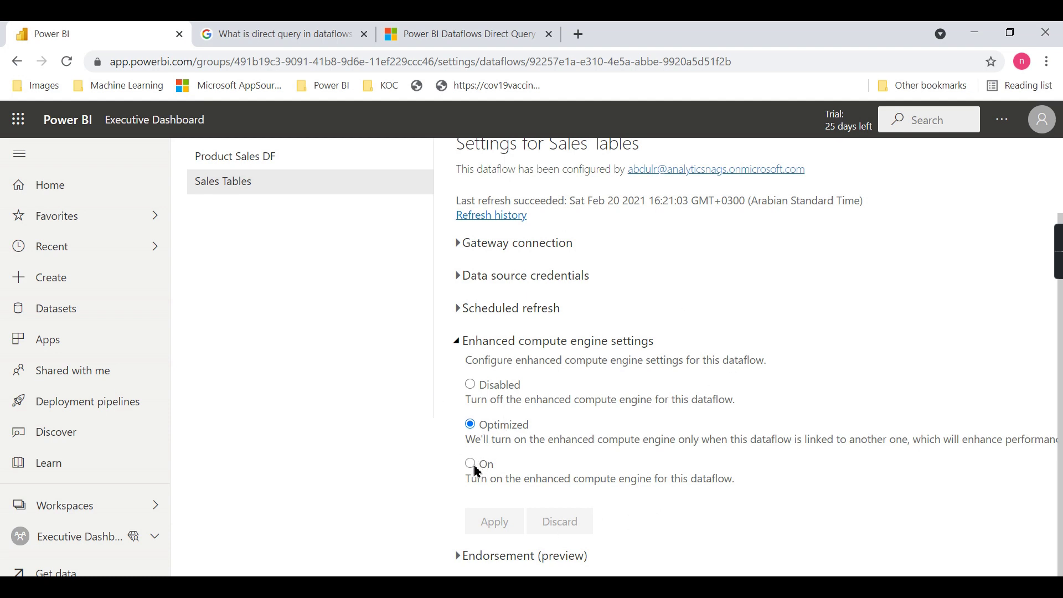
click(475, 468)
click(487, 520)
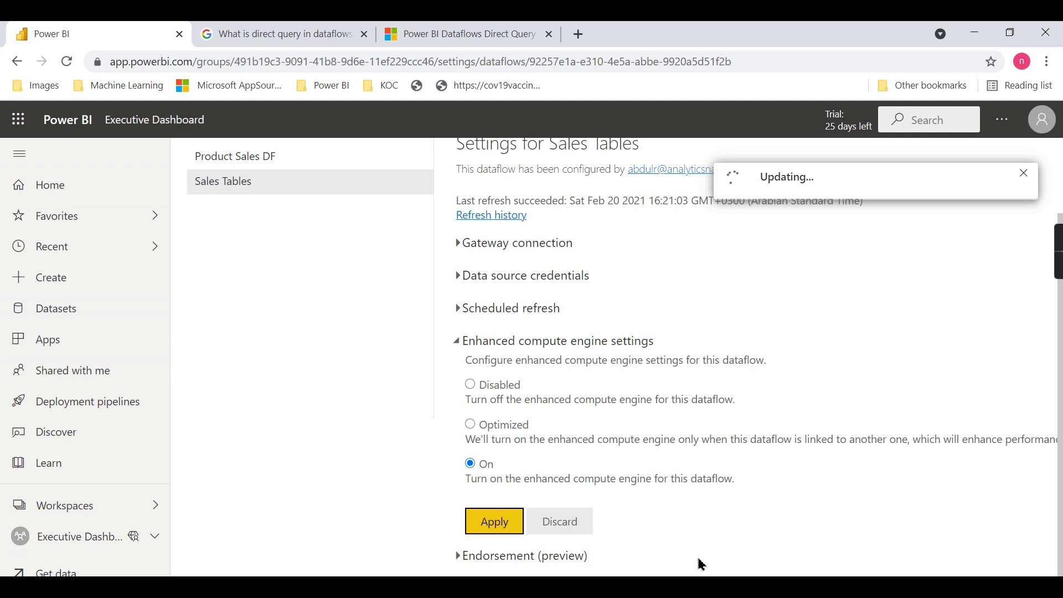
scroll(609, 355, up, 2)
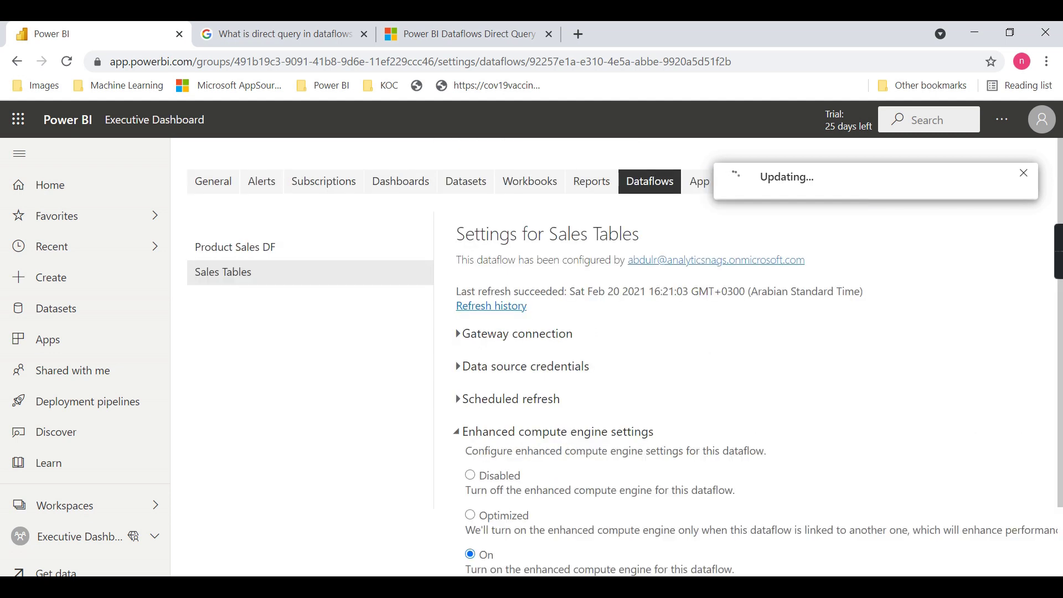
scroll(720, 441, down, 2)
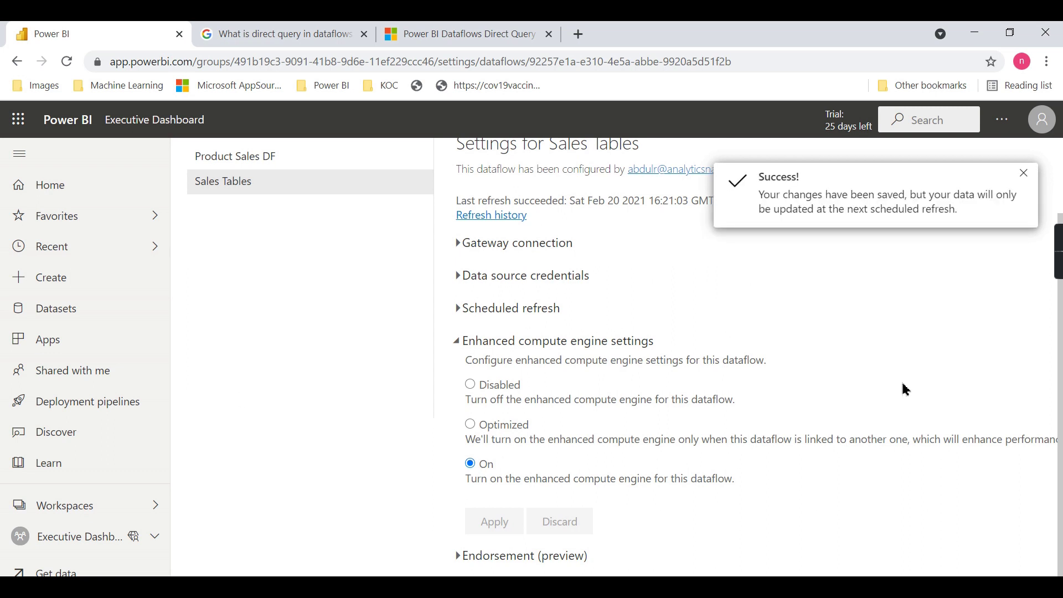
click(1025, 173)
- Switch to the V14 Premium Per User Licensing presentation in PowerPoint to view the slide comparing PPU features with Pro
mouse_move(474, 587)
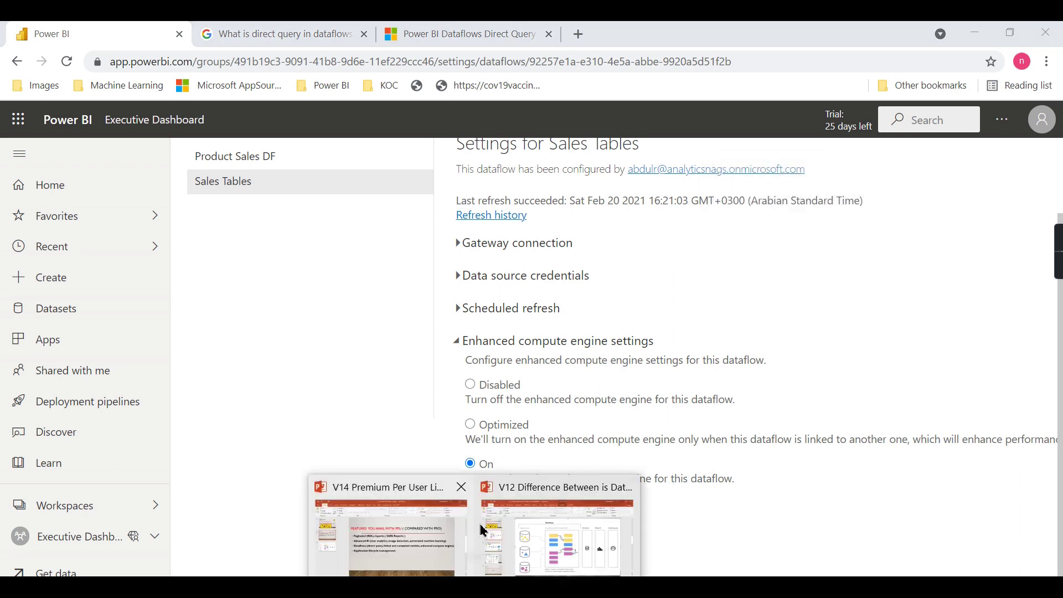
click(428, 519)
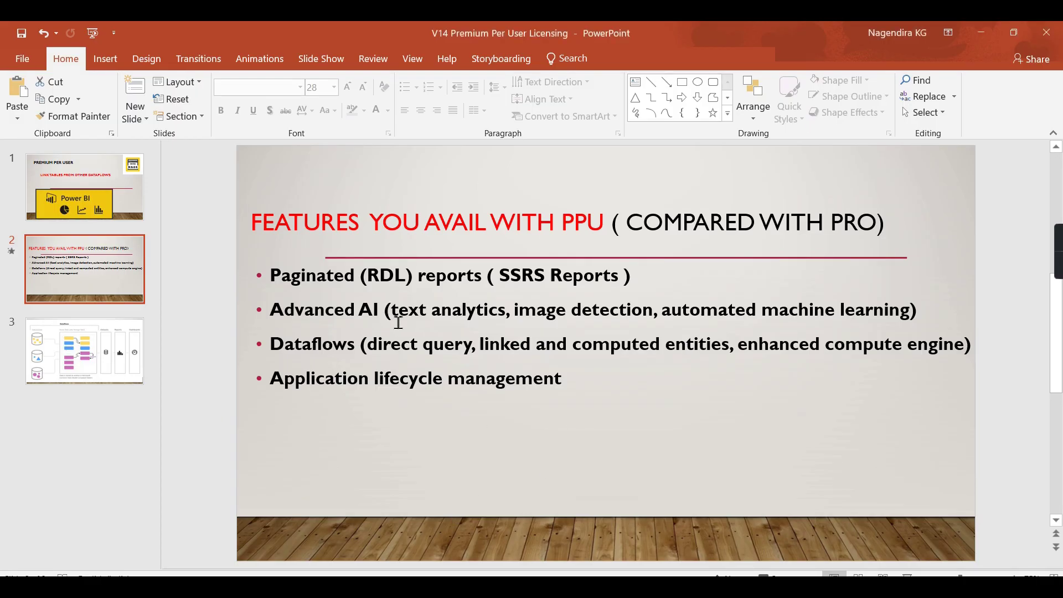